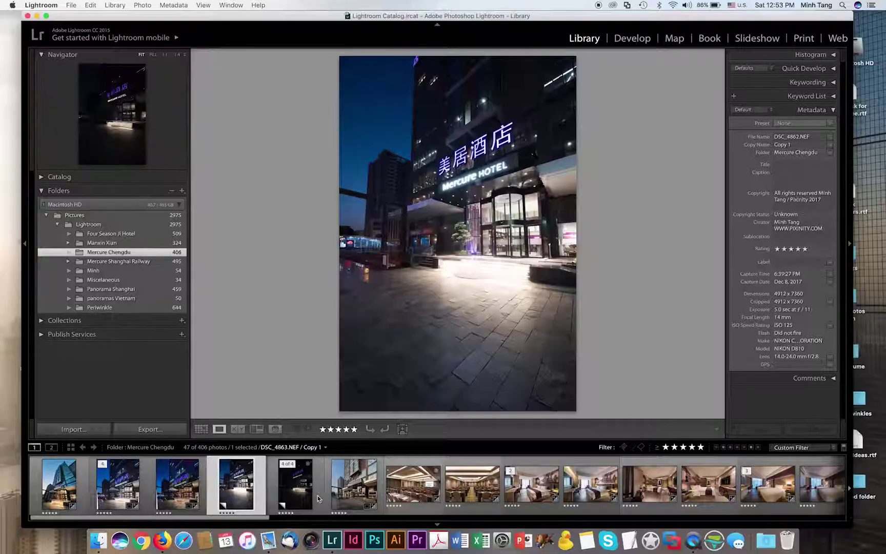
Compare the bright and dark hotel exposures, DSC_4862.NEF Copy 1 and DSC_4863.NEF Copy 1, individually and side by side.
{"action": "left_click", "coordinate": [285, 487]}
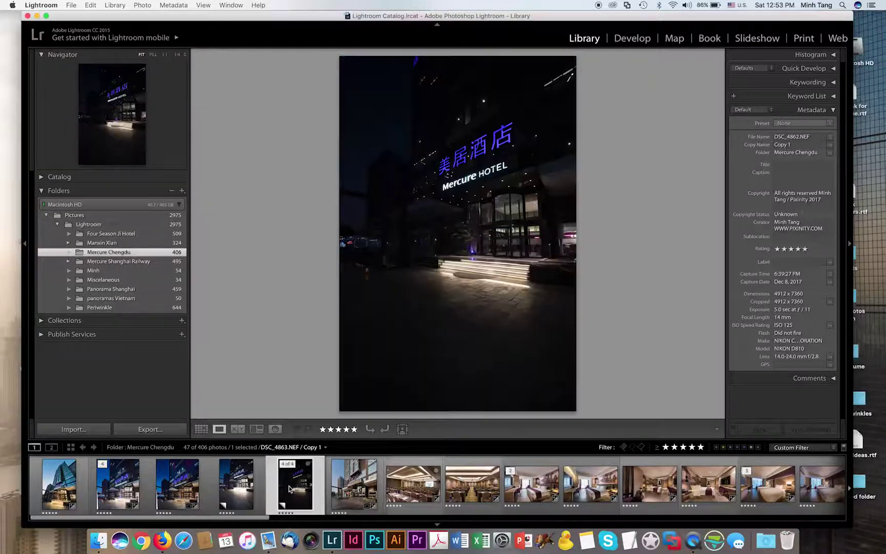
{"action": "left_click", "coordinate": [257, 486]}
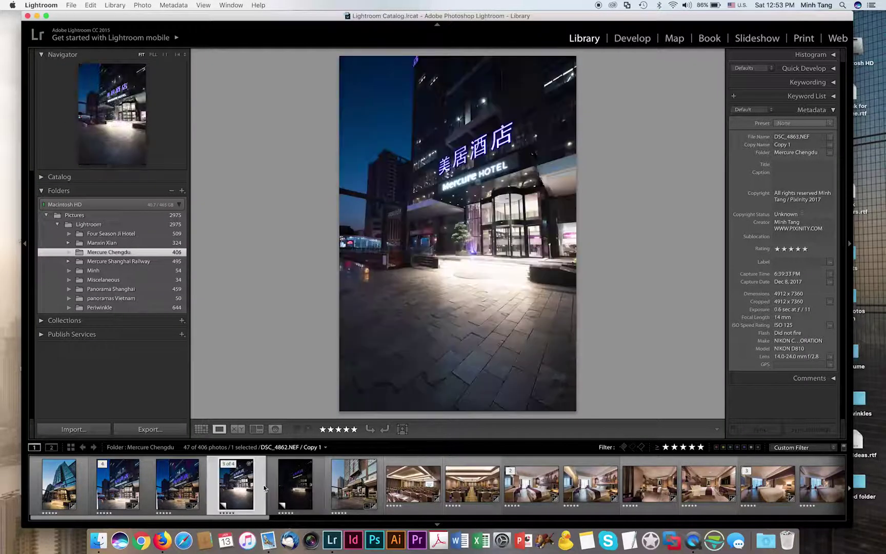
{"action": "left_click", "coordinate": [239, 432]}
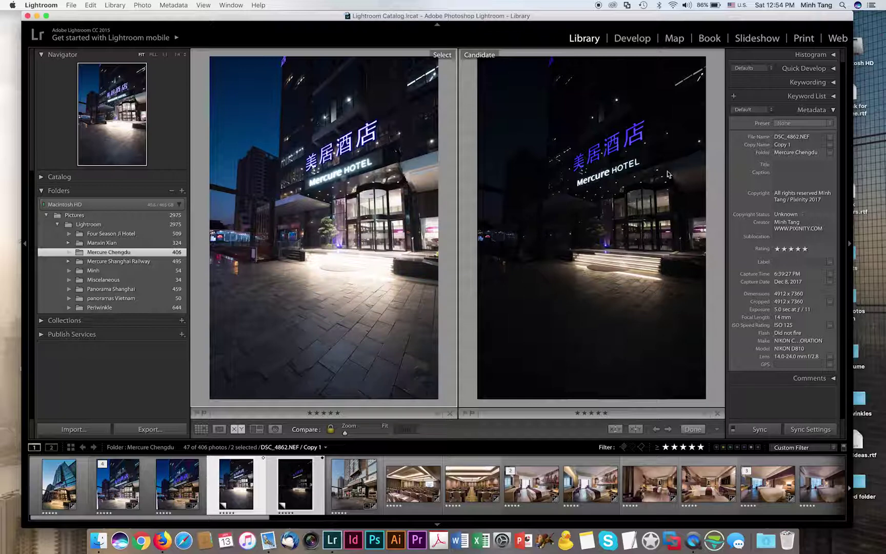
{"action": "key", "text": "e"}
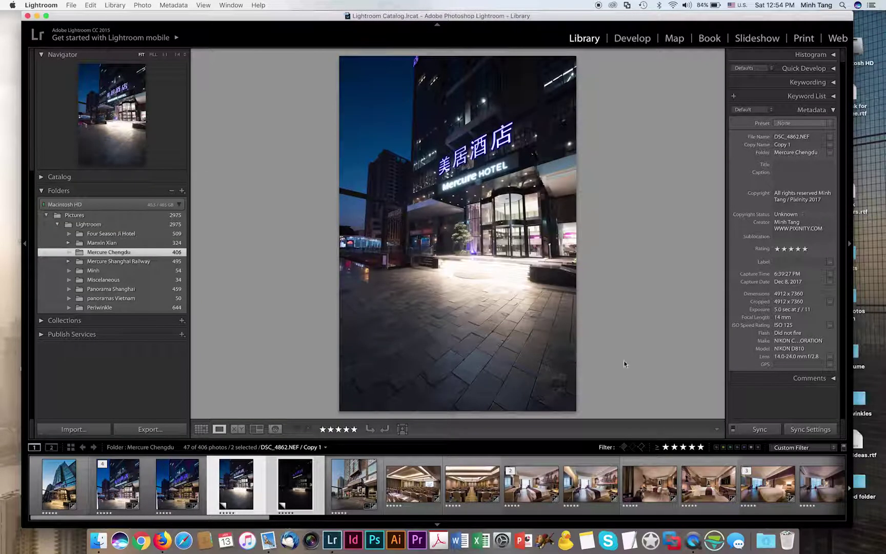
Develop the bright exposure with Remove Chromatic Aberration and Enable Profile Corrections, toggling the profile to check its effect.
{"action": "left_click", "coordinate": [632, 36]}
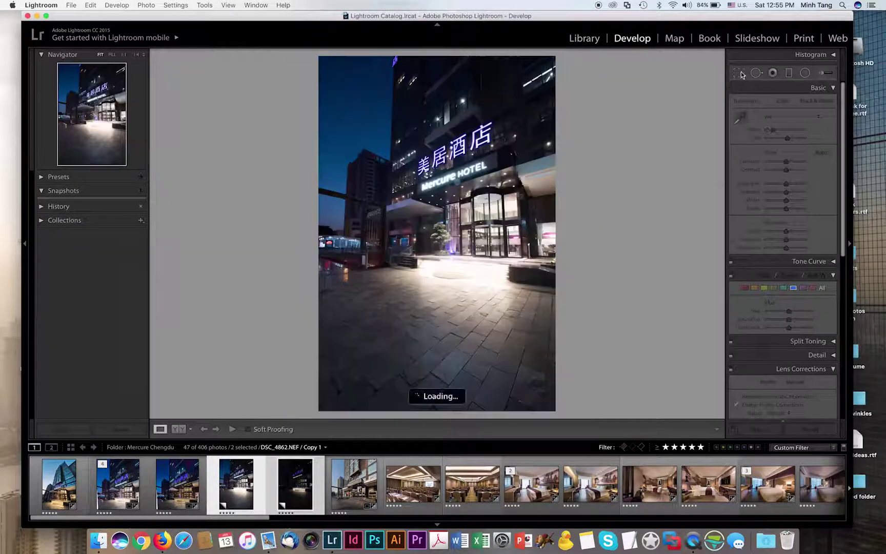
{"action": "left_click_drag", "start_coordinate": [843, 154], "coordinate": [836, 251]}
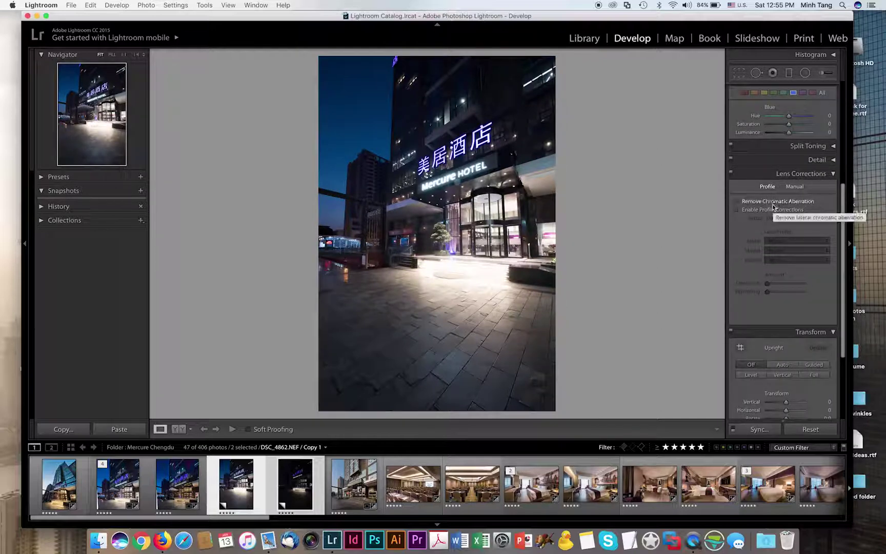
{"action": "left_click", "coordinate": [737, 203]}
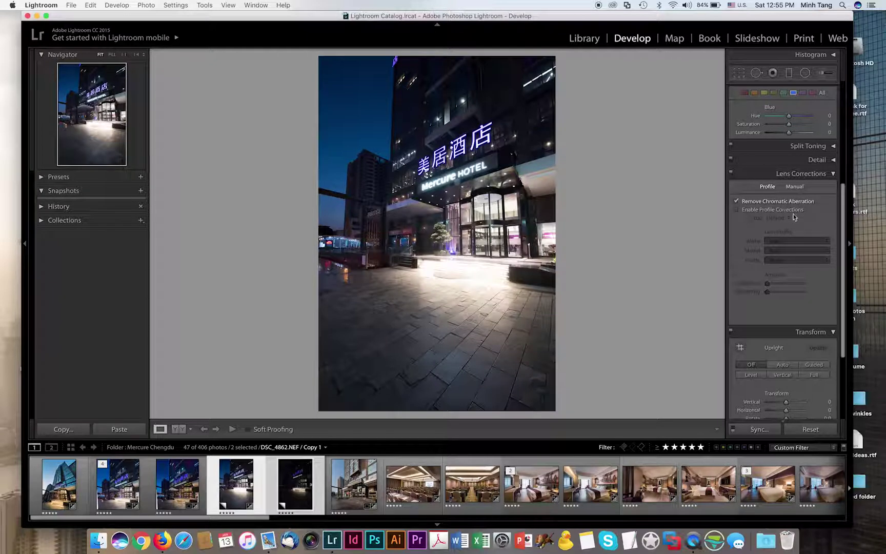
{"action": "left_click", "coordinate": [737, 211]}
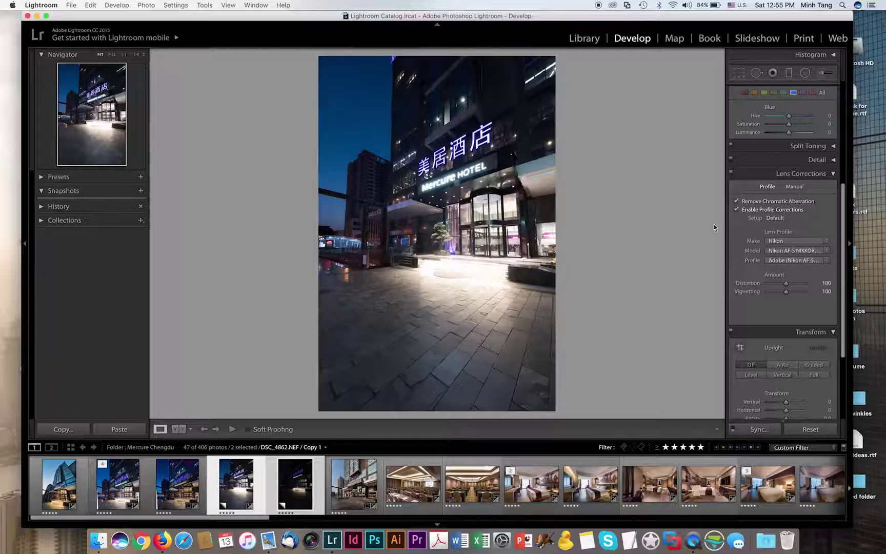
{"action": "left_click", "coordinate": [737, 210]}
{"action": "left_click", "coordinate": [737, 211]}
{"action": "left_click", "coordinate": [737, 210]}
{"action": "left_click", "coordinate": [736, 211]}
Try the Vertical Upright correction on the hotel photo and set Upright back to Off.
{"action": "left_click_drag", "start_coordinate": [841, 236], "coordinate": [838, 282]}
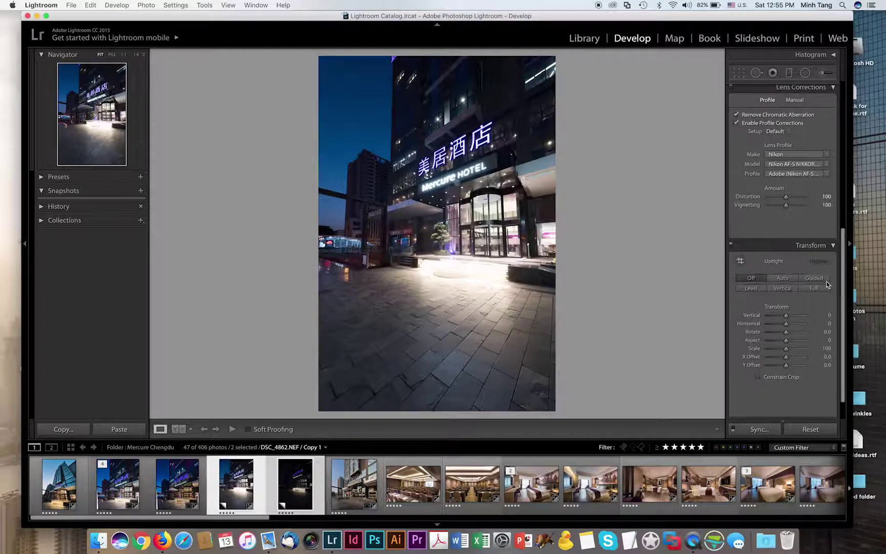
{"action": "left_click", "coordinate": [782, 289]}
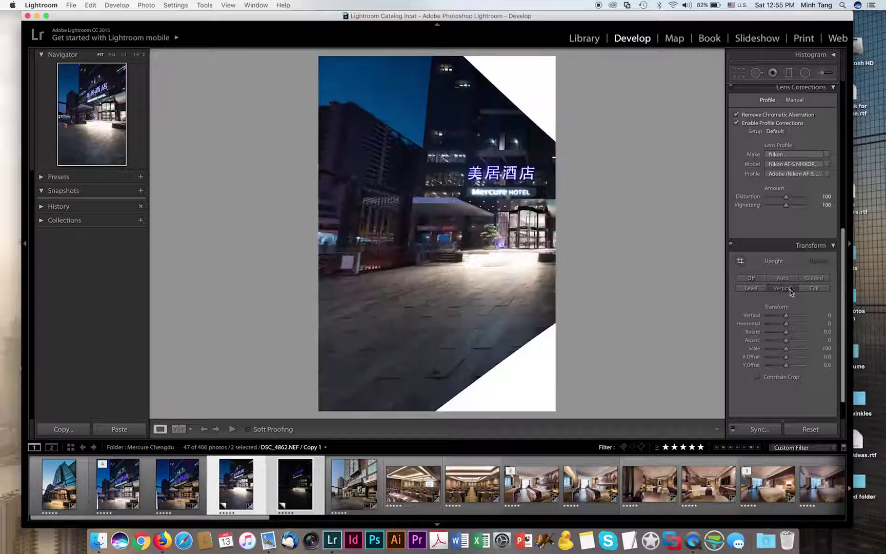
{"action": "left_click", "coordinate": [754, 280]}
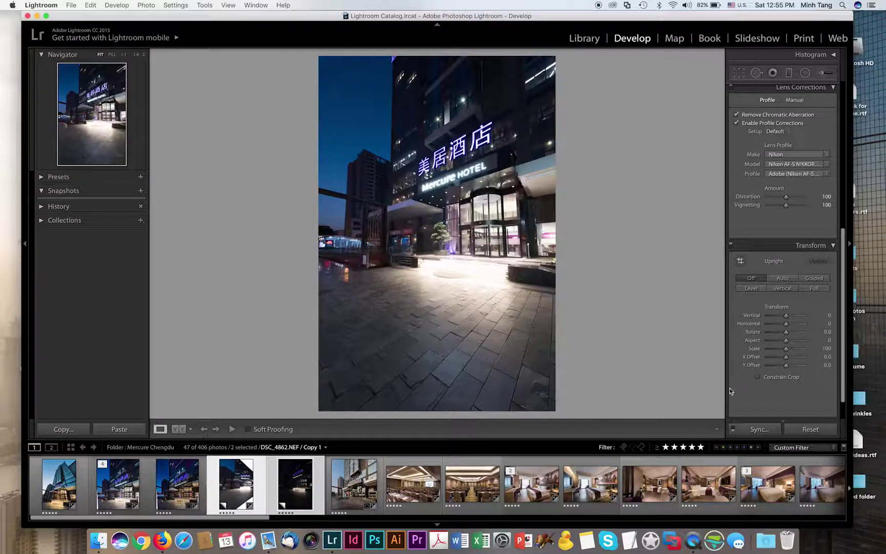
Straighten the hotel's verticals using Guided Upright, with one guide on each side of the tower's upper facade.
{"action": "left_click", "coordinate": [815, 280]}
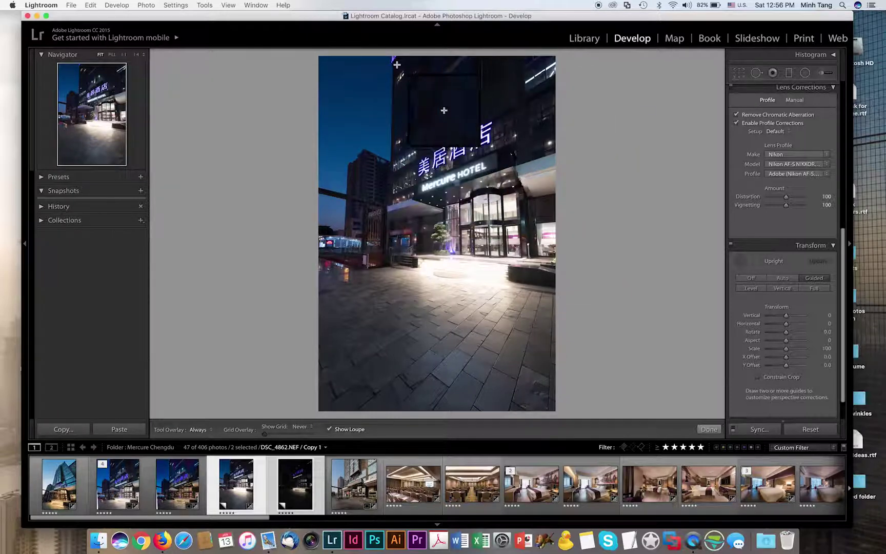
{"action": "left_click_drag", "start_coordinate": [393, 62], "coordinate": [391, 161]}
{"action": "key", "text": "F2"}
{"action": "left_click_drag", "start_coordinate": [523, 57], "coordinate": [526, 91]}
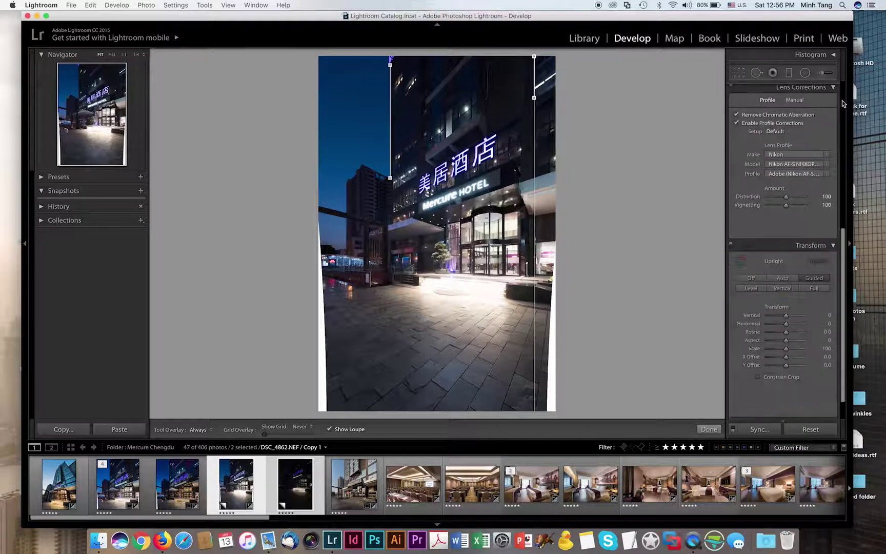
Crop off the lower strip of dark pavement while keeping the photo's full width.
{"action": "scroll", "coordinate": [841, 104], "scroll_direction": "up", "scroll_amount": 10}
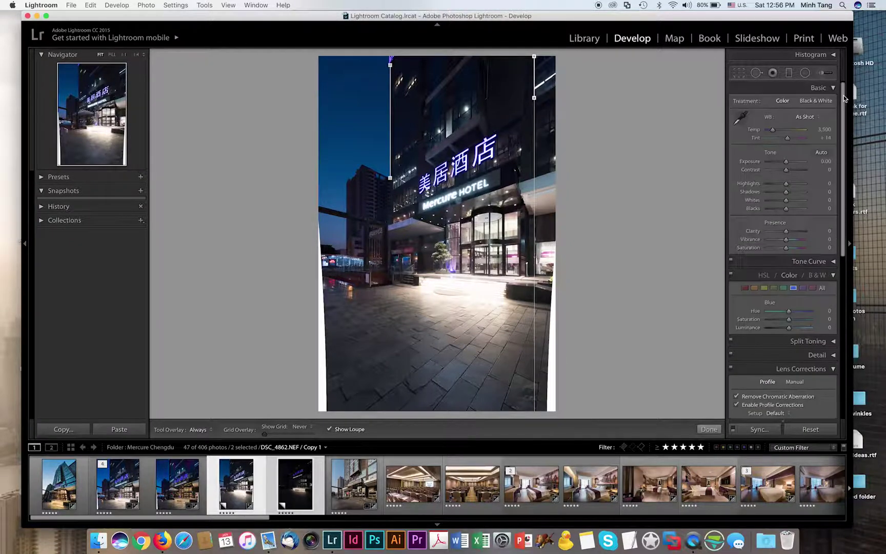
{"action": "left_click", "coordinate": [742, 75]}
{"action": "left_click", "coordinate": [742, 76]}
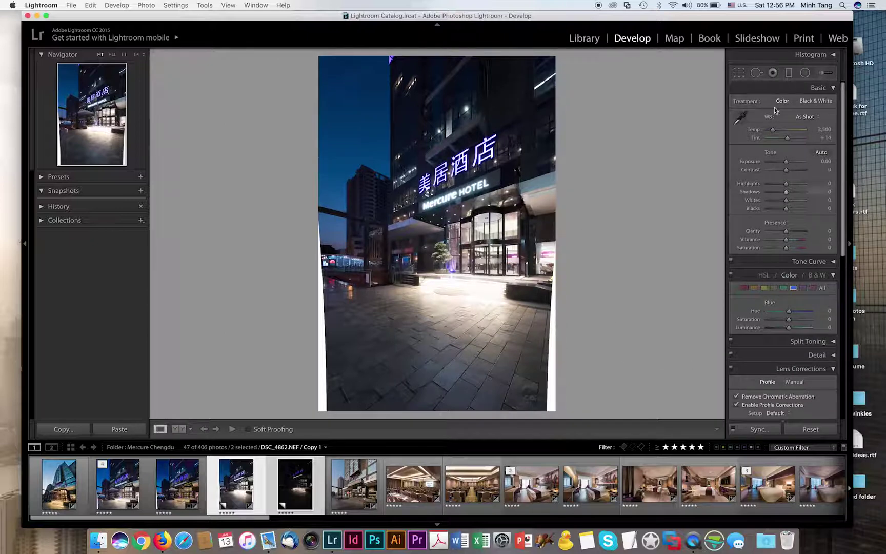
{"action": "left_click", "coordinate": [740, 73]}
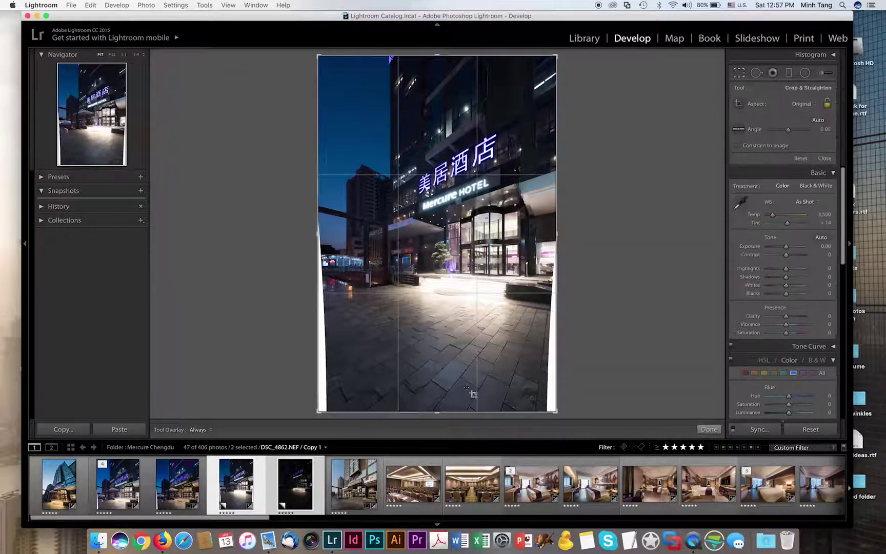
{"action": "left_click_drag", "start_coordinate": [437, 411], "coordinate": [443, 376]}
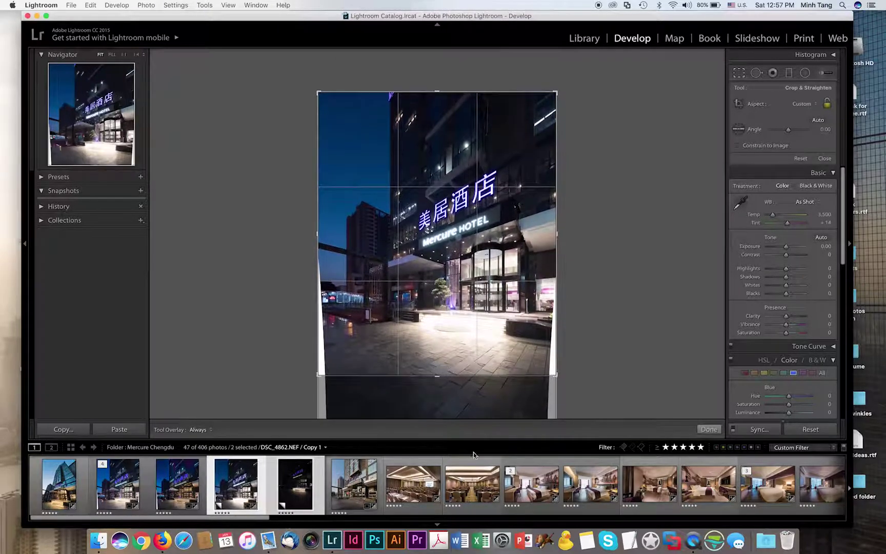
{"action": "key", "text": "Return"}
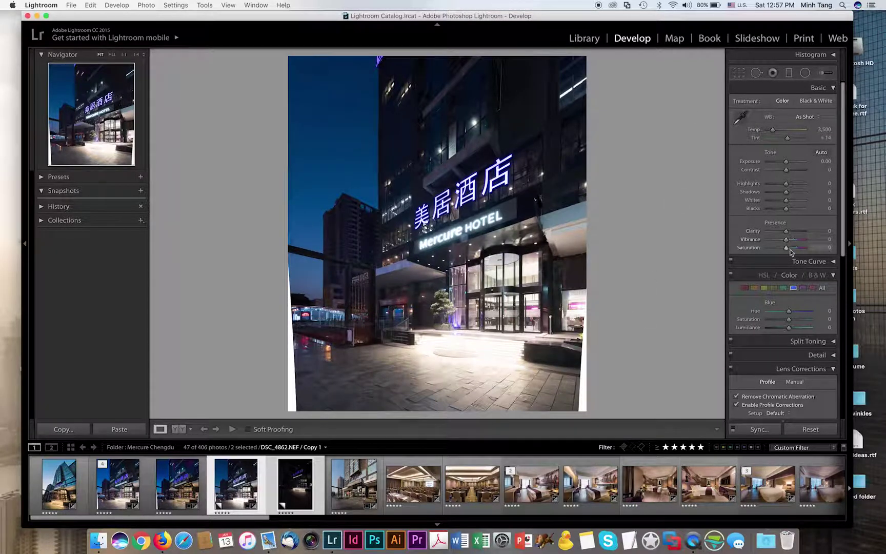
Set the photo's Exposure to +0.30, Contrast to +19, Highlights to −65 and Shadows to +63.
{"action": "left_click_drag", "start_coordinate": [786, 162], "coordinate": [799, 193]}
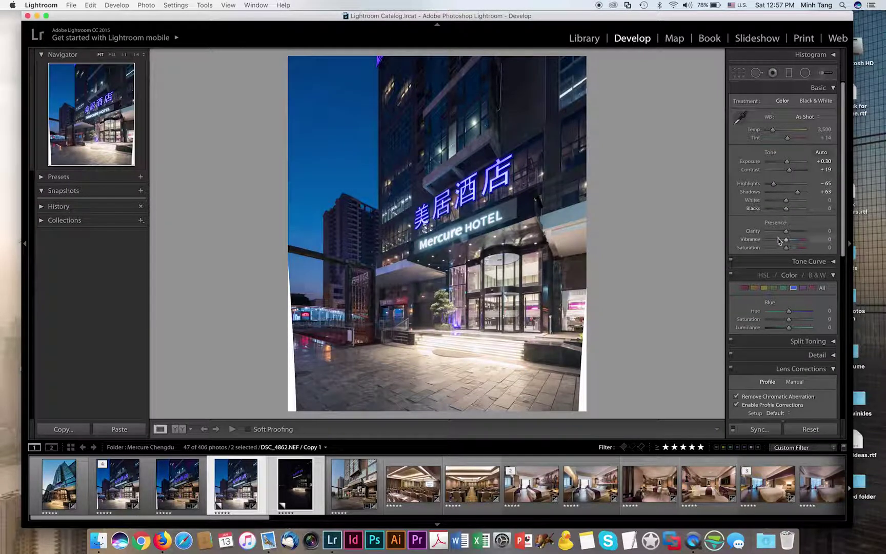
Add an inverted radial filter over the dark upper facade above the hotel sign and raise its Exposure.
{"action": "left_click", "coordinate": [805, 73]}
{"action": "left_click", "coordinate": [806, 73]}
{"action": "left_click", "coordinate": [806, 73]}
{"action": "mouse_move", "coordinate": [457, 94]}
{"action": "left_mouse_down"}
{"action": "mouse_move", "coordinate": [391, 231]}
{"action": "mouse_move", "coordinate": [377, 224]}
{"action": "left_mouse_up"}
{"action": "left_click_drag", "start_coordinate": [787, 134], "coordinate": [791, 134]}
Add a radial filter around the bright entrance steps and lower its Highlights to about −60.
{"action": "key", "text": "shift+m"}
{"action": "key", "text": "shift+m"}
{"action": "left_click_drag", "start_coordinate": [462, 342], "coordinate": [629, 269]}
{"action": "left_click_drag", "start_coordinate": [787, 151], "coordinate": [780, 151]}
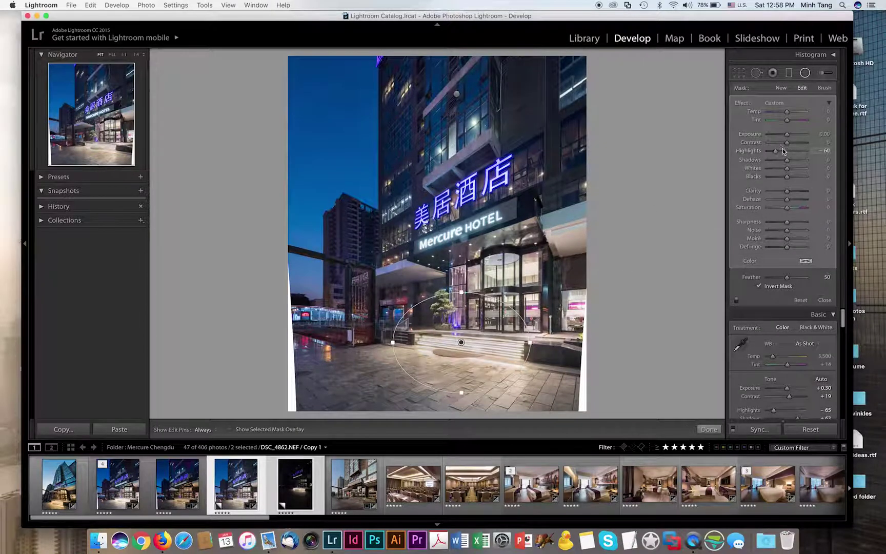
Brighten the area beside the entrance and the upper-right facade with two radial filters, setting the facade filter's Exposure to 0.78.
{"action": "left_click_drag", "start_coordinate": [407, 299], "coordinate": [454, 336]}
{"action": "left_click_drag", "start_coordinate": [788, 134], "coordinate": [791, 134]}
{"action": "mouse_move", "coordinate": [571, 104]}
{"action": "left_mouse_down"}
{"action": "mouse_move", "coordinate": [467, 172]}
{"action": "mouse_move", "coordinate": [526, 177]}
{"action": "left_mouse_up"}
{"action": "left_click_drag", "start_coordinate": [787, 134], "coordinate": [791, 134]}
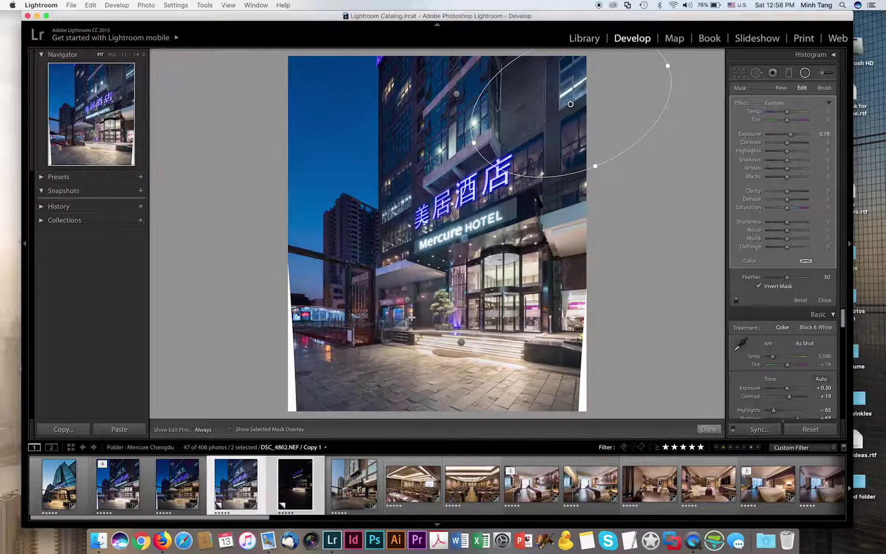
{"action": "left_click", "coordinate": [804, 73]}
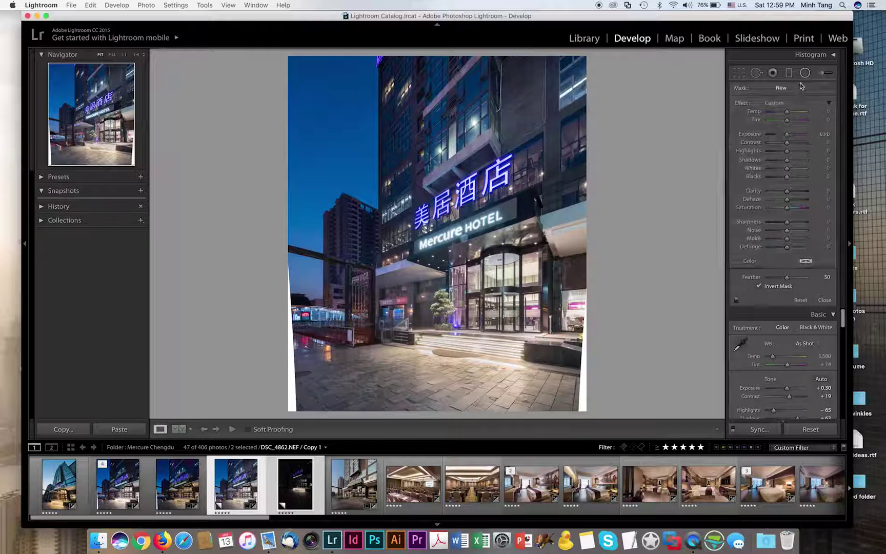
Synchronize the bright exposure's develop settings to the selected dark exposure, DSC_4863.NEF Copy 1.
{"action": "right_click", "coordinate": [244, 490]}
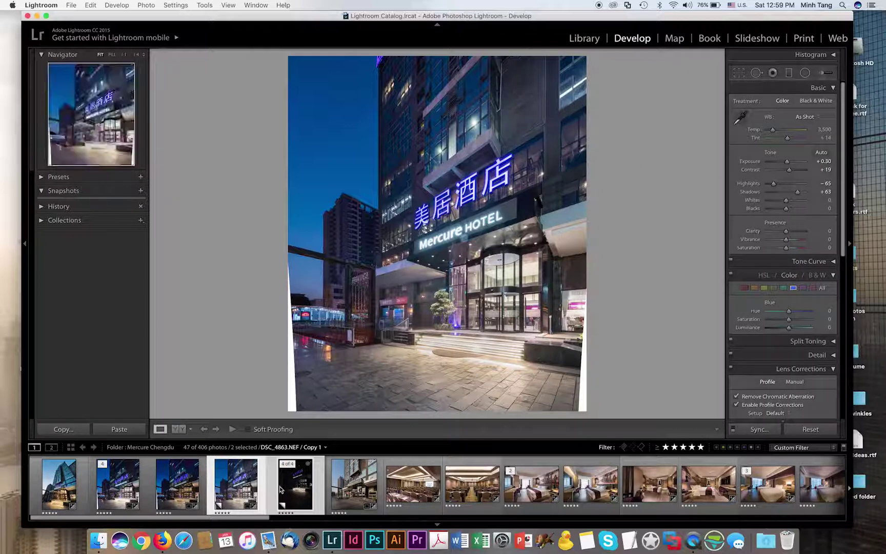
{"action": "left_click", "coordinate": [295, 488]}
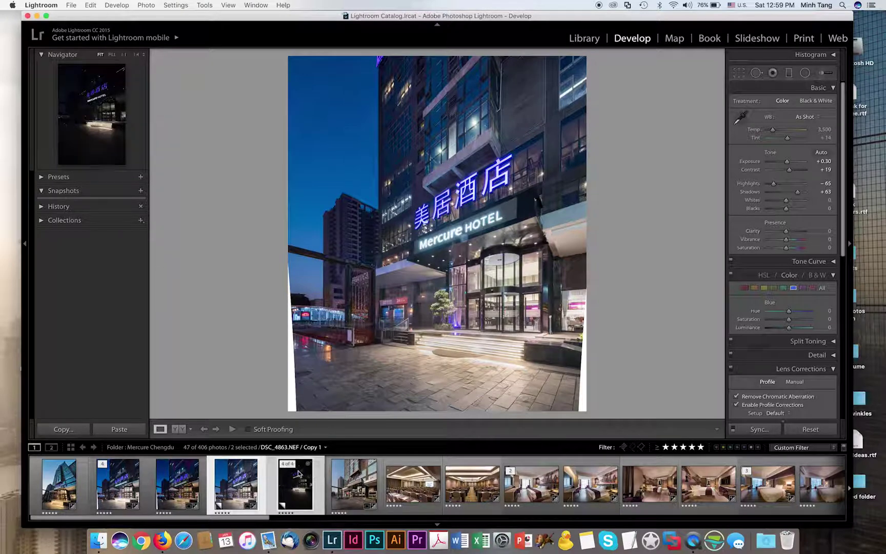
{"action": "left_click", "coordinate": [759, 430]}
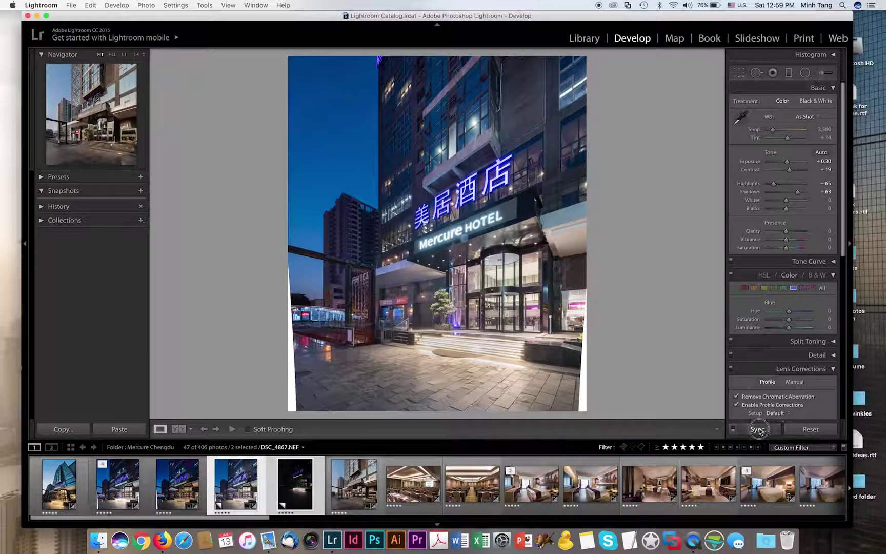
{"action": "left_click", "coordinate": [603, 217]}
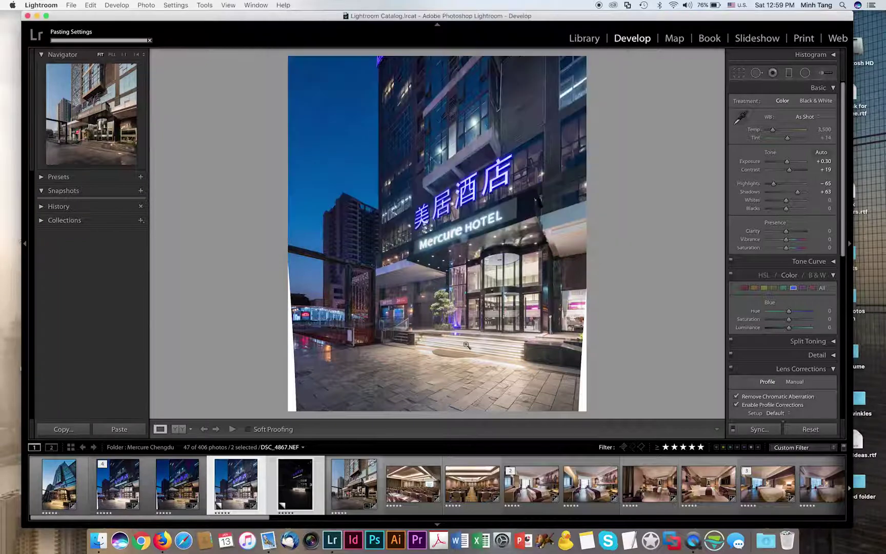
Alternate between the two synchronized copies to check that the corrections and crop line up.
{"action": "left_click", "coordinate": [342, 479]}
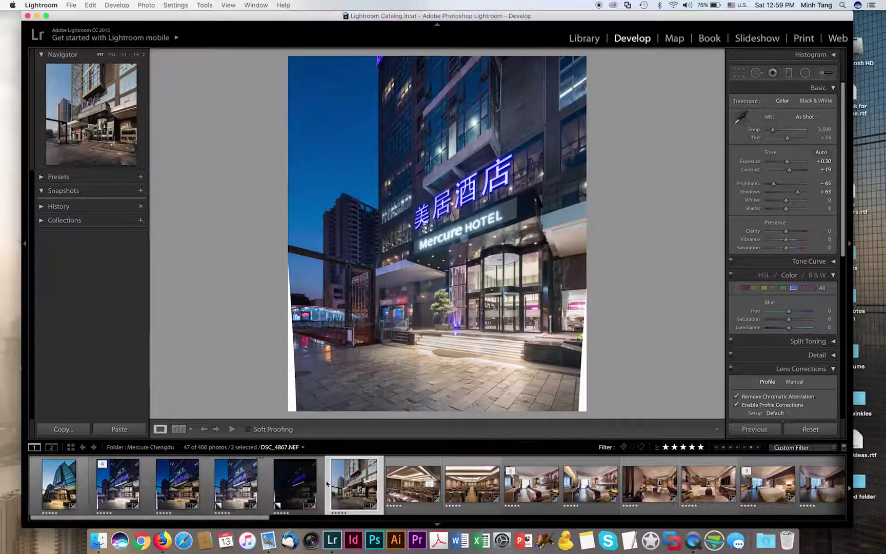
{"action": "left_click", "coordinate": [300, 485]}
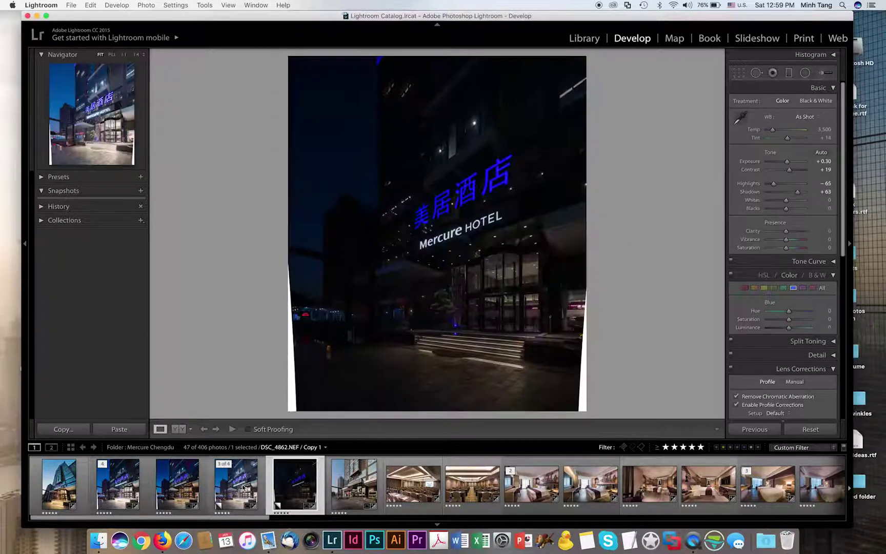
{"action": "left_click", "coordinate": [244, 487]}
{"action": "left_click", "coordinate": [289, 487]}
{"action": "left_click", "coordinate": [244, 487]}
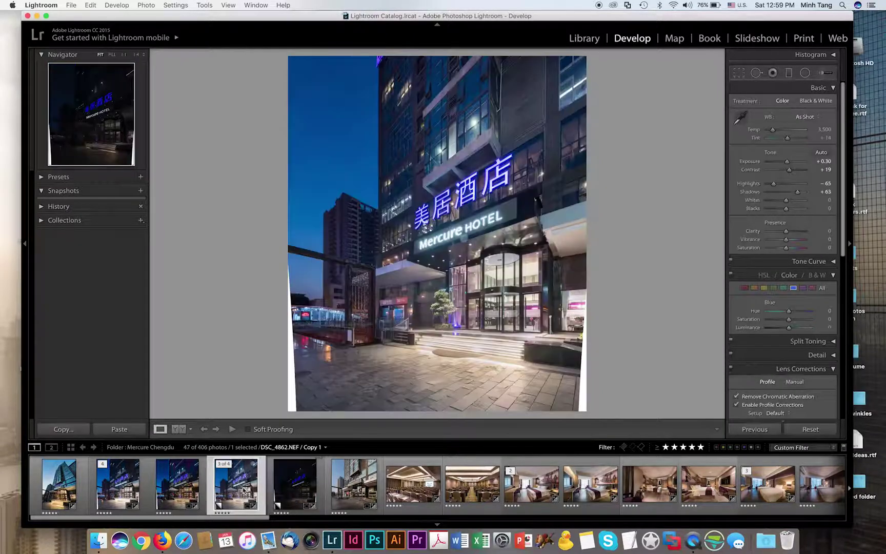
{"action": "left_click", "coordinate": [289, 487]}
Compare the previously edited DSC_4862.NEF and DSC_4863.NEF originals, examining differences in their exposure and light areas.
{"action": "left_click", "coordinate": [121, 487]}
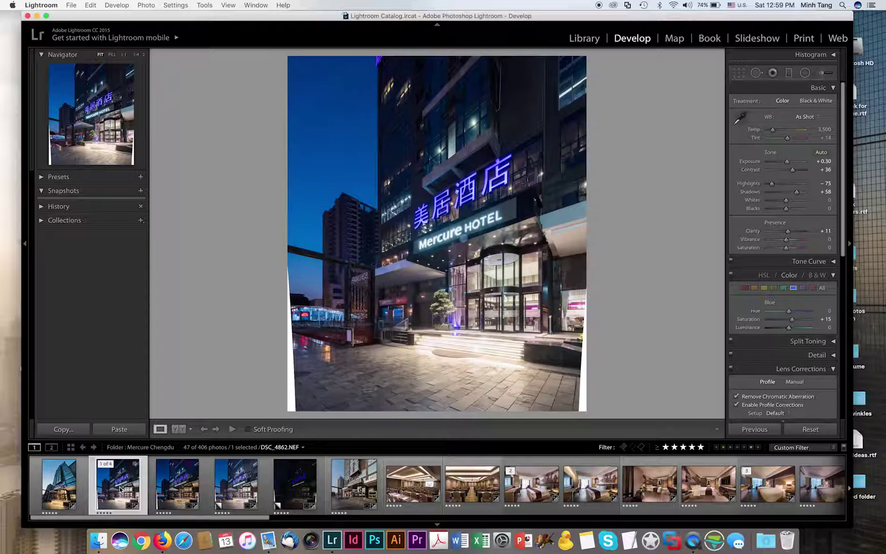
{"action": "left_click", "coordinate": [176, 485]}
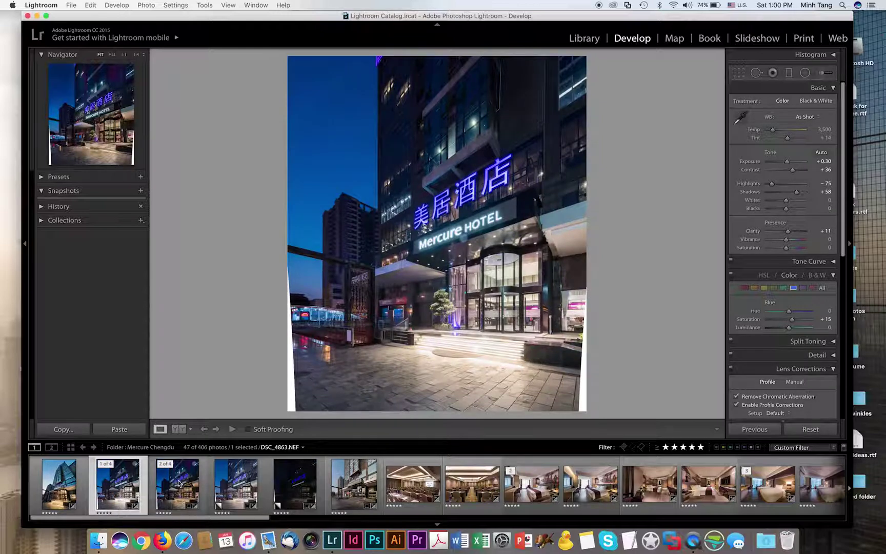
{"action": "left_click", "coordinate": [176, 485]}
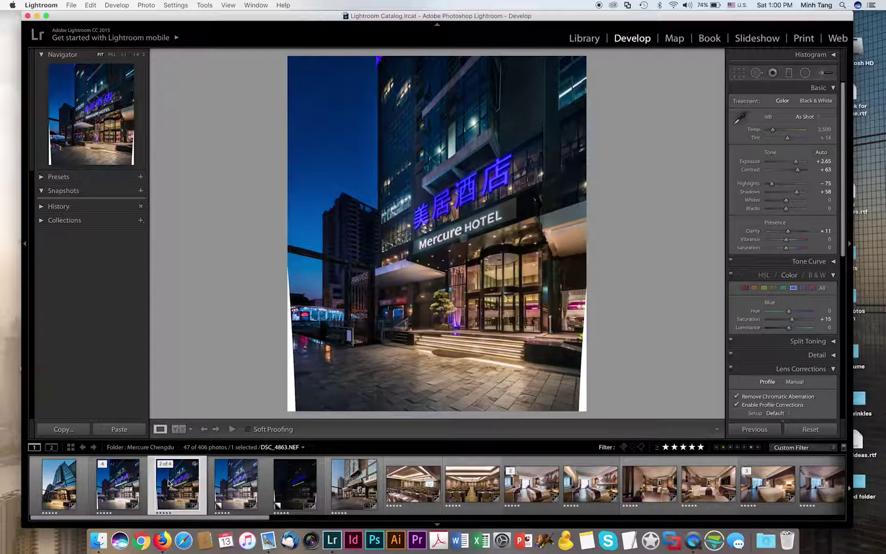
{"action": "left_click", "coordinate": [134, 485]}
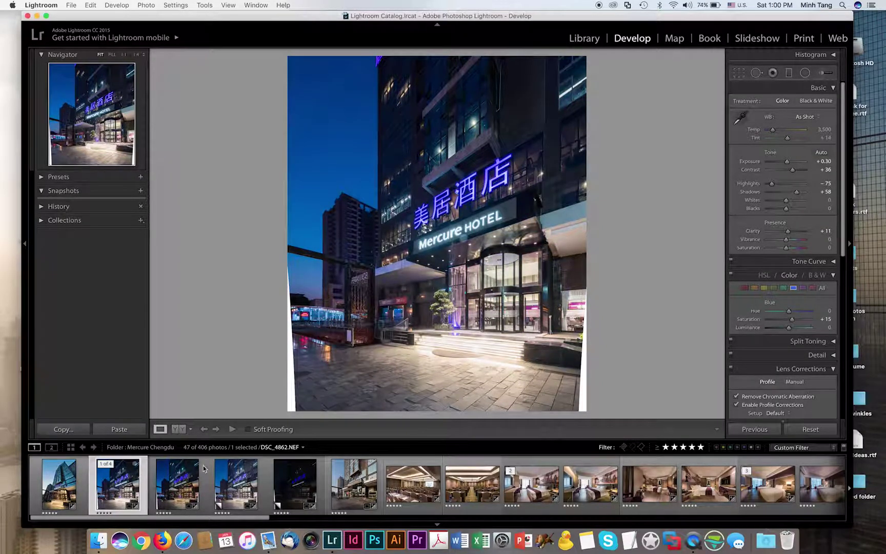
{"action": "key", "text": "Right"}
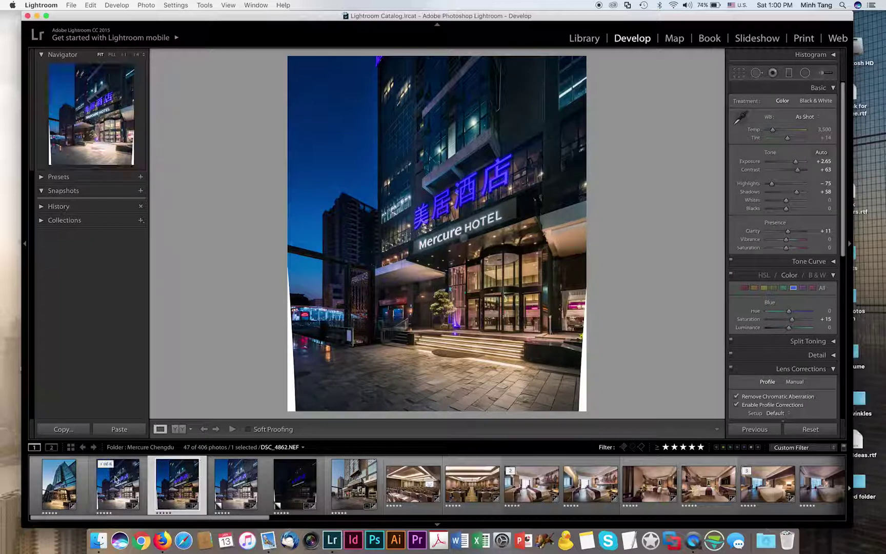
{"action": "key", "text": "shift+m"}
{"action": "key", "text": "Left"}
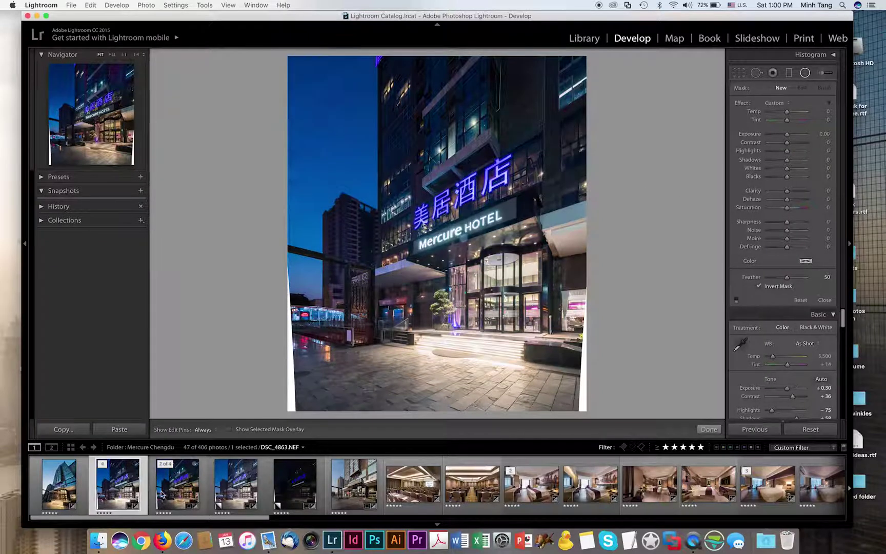
Examine the dark exposure's radial filters over the canopy, the entrance wall and the upper facade.
{"action": "left_click", "coordinate": [167, 495]}
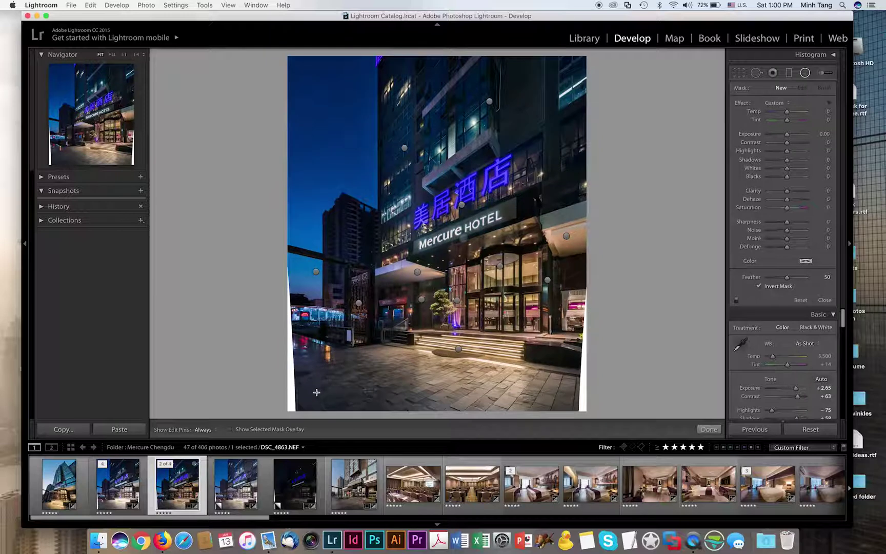
{"action": "left_click", "coordinate": [567, 236]}
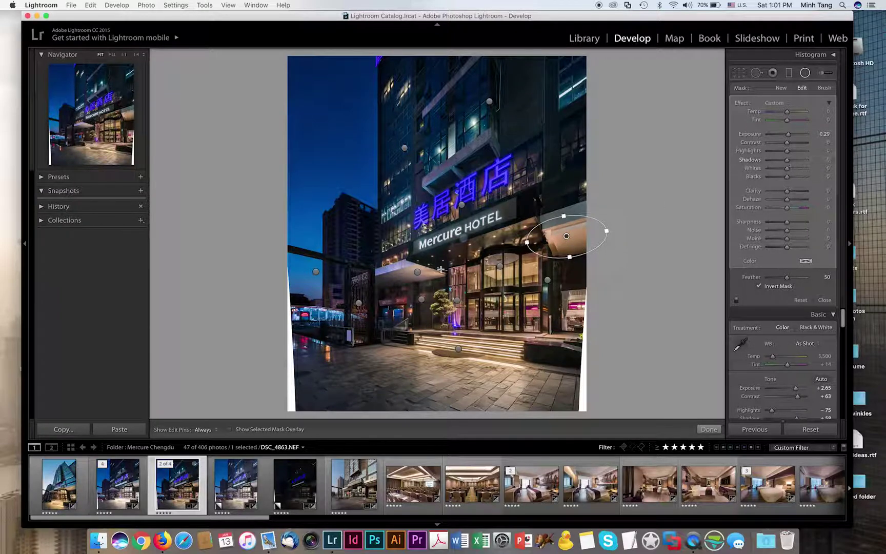
{"action": "left_click_drag", "start_coordinate": [423, 298], "coordinate": [440, 306]}
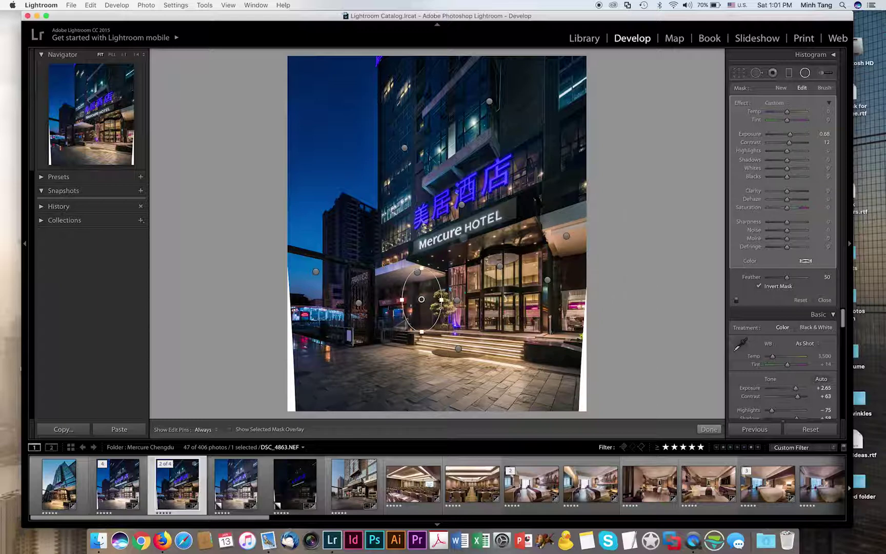
{"action": "left_click", "coordinate": [489, 101]}
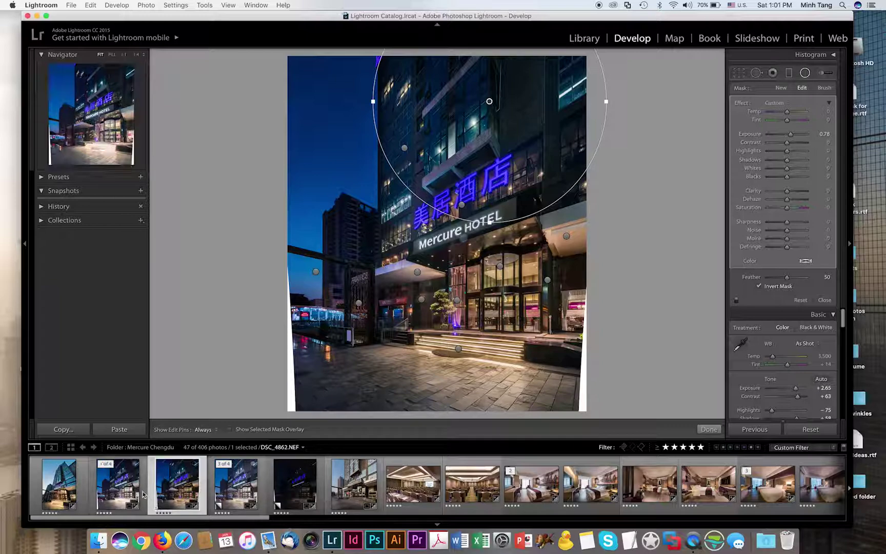
Select the bright DSC_4862.NEF and dark DSC_4863.NEF, open their export settings, choose TIFF as the image format, and cancel the export.
{"action": "left_click", "coordinate": [116, 491]}
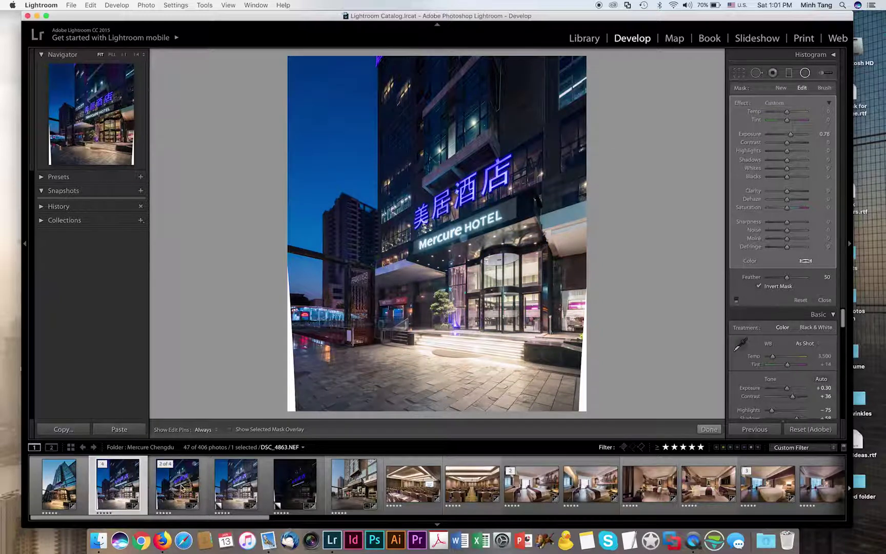
{"action": "right_click", "coordinate": [188, 487]}
{"action": "mouse_move", "coordinate": [246, 476]}
{"action": "left_click", "coordinate": [351, 443]}
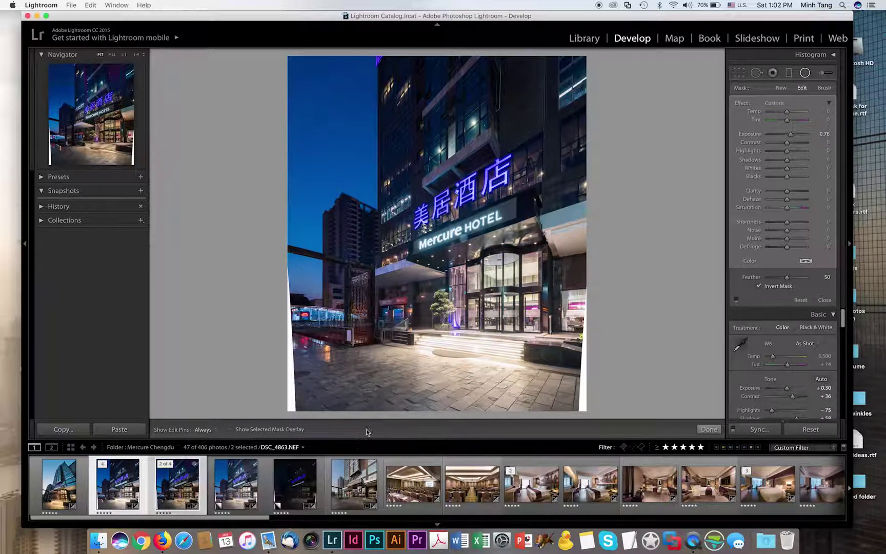
{"action": "left_click", "coordinate": [398, 219]}
{"action": "left_click", "coordinate": [401, 235]}
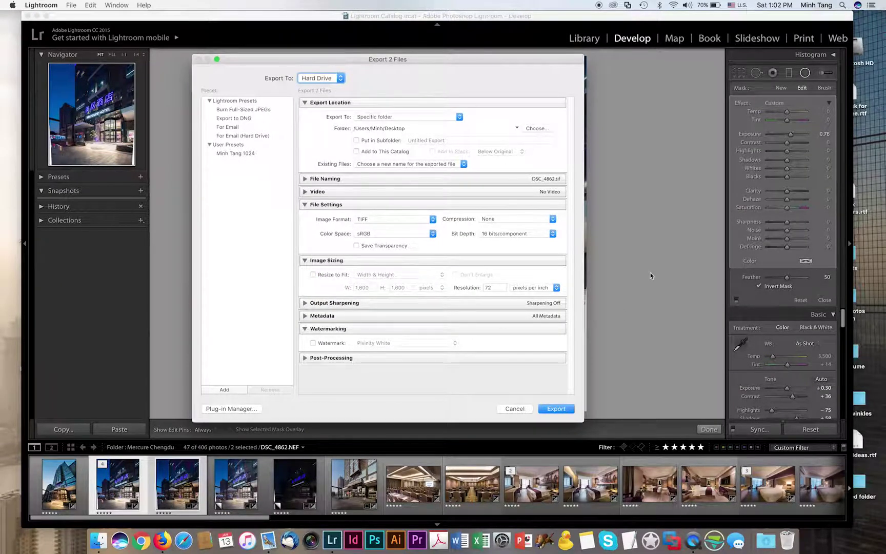
{"action": "left_click", "coordinate": [515, 409]}
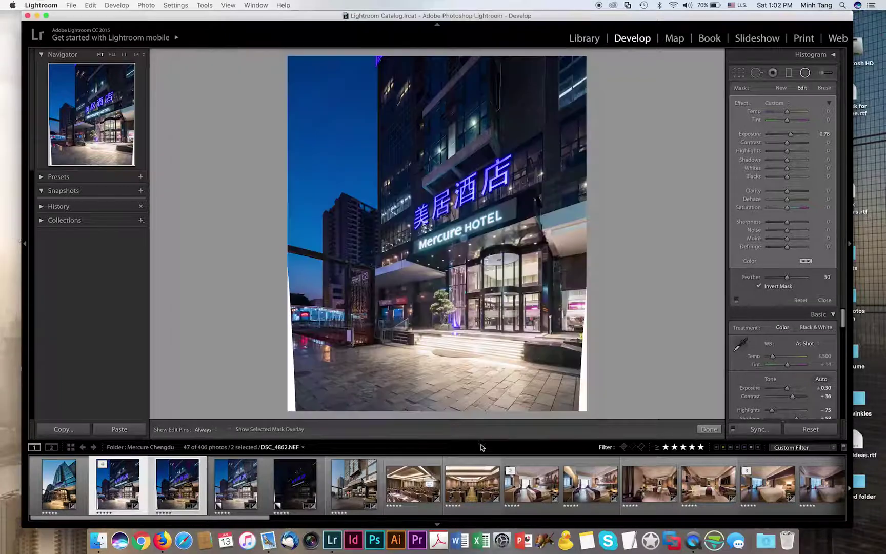
{"action": "left_click", "coordinate": [694, 540]}
{"action": "left_click", "coordinate": [74, 9]}
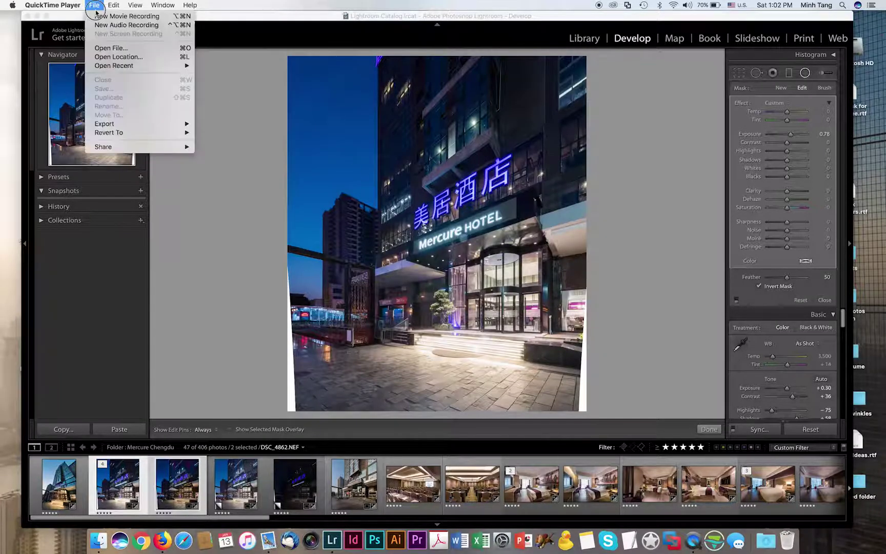
{"action": "right_click", "coordinate": [694, 540]}
{"action": "left_click", "coordinate": [698, 511]}
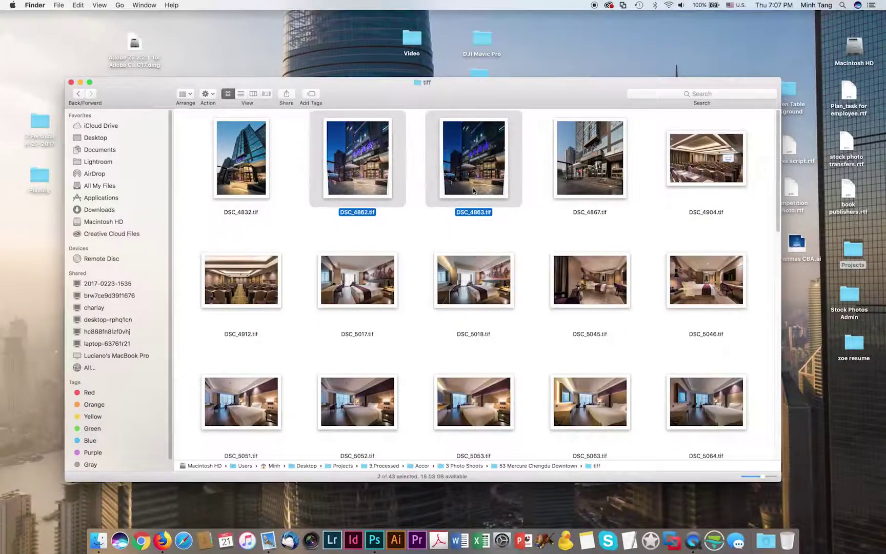
Open DSC_4862.tif and DSC_4863.tif in Photoshop, copy the dark image onto the bright one as a layer, and close DSC_4863.tif.
{"action": "left_click_drag", "start_coordinate": [473, 191], "coordinate": [374, 540]}
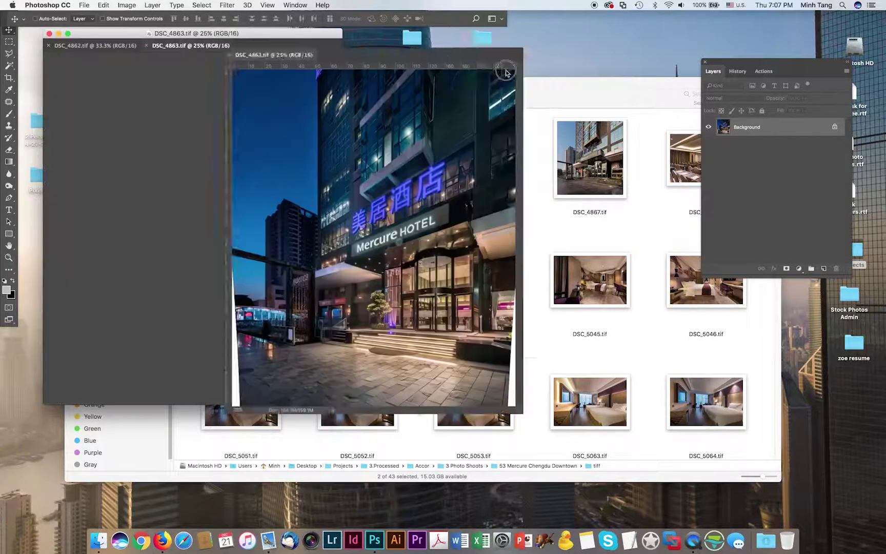
{"action": "left_click_drag", "start_coordinate": [506, 71], "coordinate": [479, 37]}
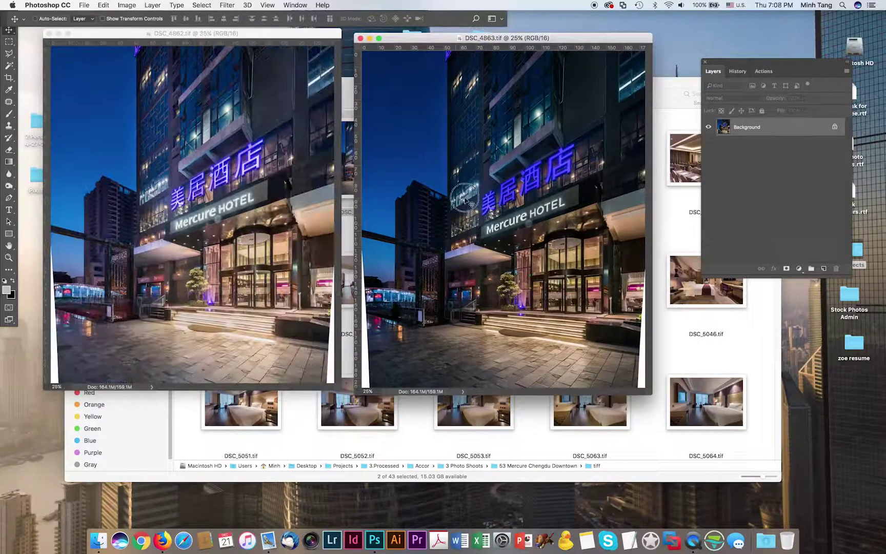
{"action": "left_click_drag", "start_coordinate": [465, 197], "coordinate": [192, 236]}
{"action": "left_click", "coordinate": [361, 38]}
{"action": "left_click_drag", "start_coordinate": [292, 34], "coordinate": [496, 54]}
Switch Layer 1's visibility on and off to compare the stacked exposures, and leave the dark layer hidden.
{"action": "left_click", "coordinate": [709, 127]}
{"action": "left_click", "coordinate": [710, 128]}
{"action": "left_click", "coordinate": [710, 128]}
{"action": "left_click", "coordinate": [710, 128]}
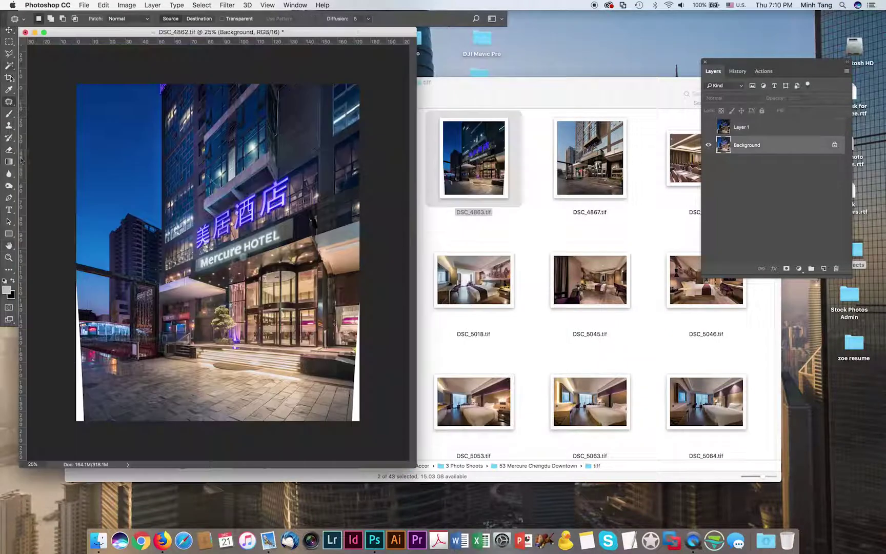
Crop the image slightly on its left and right sides to trim part of the white edge wedges.
{"action": "key", "text": "c"}
{"action": "left_click_drag", "start_coordinate": [77, 253], "coordinate": [81, 253]}
{"action": "left_click_drag", "start_coordinate": [356, 254], "coordinate": [353, 255]}
{"action": "left_click_drag", "start_coordinate": [83, 254], "coordinate": [79, 253]}
{"action": "key", "text": "Return"}
{"action": "key", "text": "Return"}
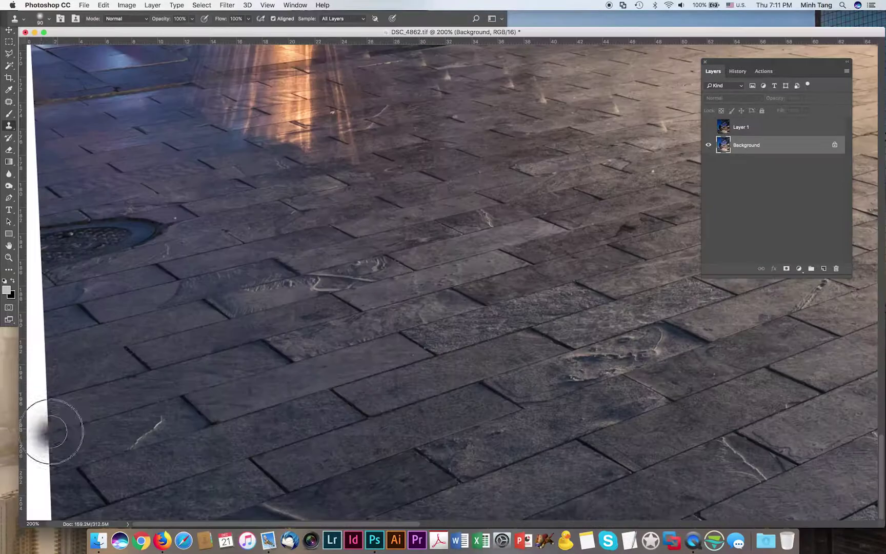
Clone paving over the white wedge at the photo's lower-left edge on the Background layer, reducing the brush size for precision.
{"action": "mouse_move", "coordinate": [51, 436]}
{"action": "left_mouse_down"}
{"action": "mouse_move", "coordinate": [37, 401]}
{"action": "mouse_move", "coordinate": [49, 368]}
{"action": "mouse_move", "coordinate": [36, 363]}
{"action": "mouse_move", "coordinate": [42, 332]}
{"action": "left_mouse_up"}
{"action": "key", "text": "super+plus"}
{"action": "scroll", "coordinate": [154, 285], "scroll_direction": "left", "scroll_amount": 5}
{"action": "key", "text": "bracketleft"}
{"action": "key", "text": "bracketleft"}
{"action": "key", "text": "bracketleft"}
{"action": "key", "text": "bracketleft"}
{"action": "left_click_drag", "start_coordinate": [49, 386], "coordinate": [43, 363]}
{"action": "left_click", "coordinate": [67, 321], "text": "alt"}
{"action": "mouse_move", "coordinate": [42, 322]}
{"action": "left_mouse_down"}
{"action": "mouse_move", "coordinate": [47, 246]}
{"action": "mouse_move", "coordinate": [36, 198]}
{"action": "mouse_move", "coordinate": [32, 162]}
{"action": "left_mouse_up"}
{"action": "scroll", "coordinate": [38, 277], "scroll_direction": "up", "scroll_amount": 5}
{"action": "left_click_drag", "start_coordinate": [38, 278], "coordinate": [30, 250]}
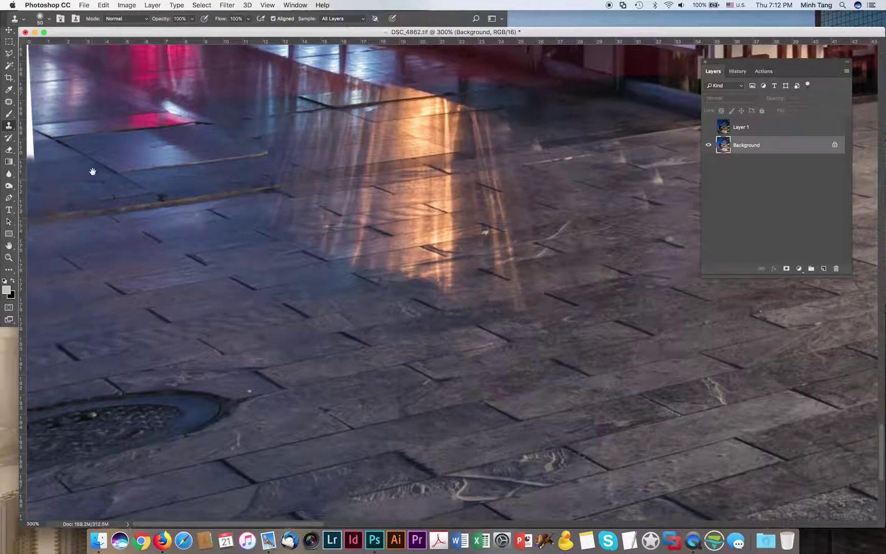
Clone over the remaining upper part of the white wedge along the photo's left edge.
{"action": "left_click_drag", "start_coordinate": [93, 171], "coordinate": [77, 267]}
{"action": "mouse_move", "coordinate": [36, 259]}
{"action": "left_mouse_down"}
{"action": "mouse_move", "coordinate": [23, 259]}
{"action": "mouse_move", "coordinate": [31, 308]}
{"action": "left_mouse_up"}
{"action": "left_click", "coordinate": [35, 331]}
{"action": "left_click_drag", "start_coordinate": [354, 359], "coordinate": [367, 51]}
{"action": "mouse_move", "coordinate": [52, 457]}
{"action": "left_mouse_down"}
{"action": "mouse_move", "coordinate": [40, 450]}
{"action": "mouse_move", "coordinate": [46, 508]}
{"action": "mouse_move", "coordinate": [129, 451]}
{"action": "left_mouse_up"}
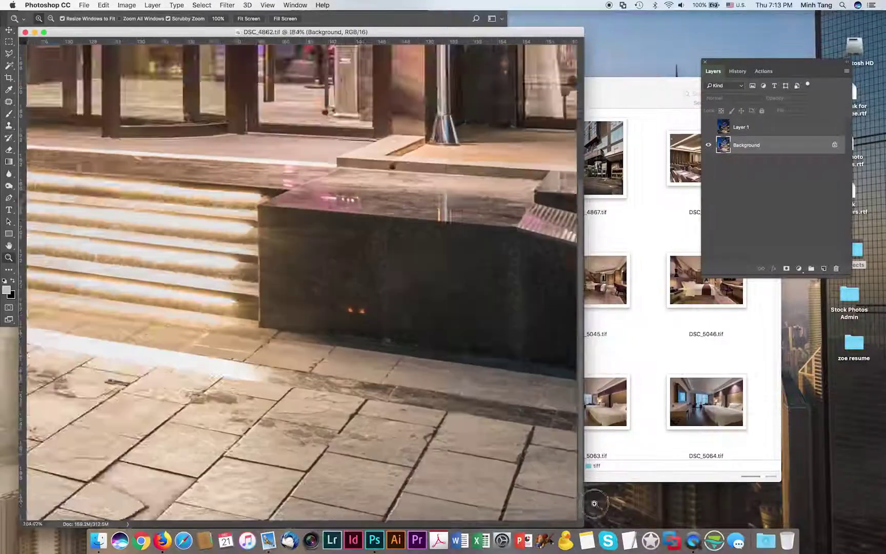
Clone paving and planter wall over the white wedge along the photo's lower-right edge.
{"action": "scroll", "coordinate": [519, 192], "scroll_direction": "down", "scroll_amount": 5}
{"action": "scroll", "coordinate": [544, 169], "scroll_direction": "up", "scroll_amount": 5}
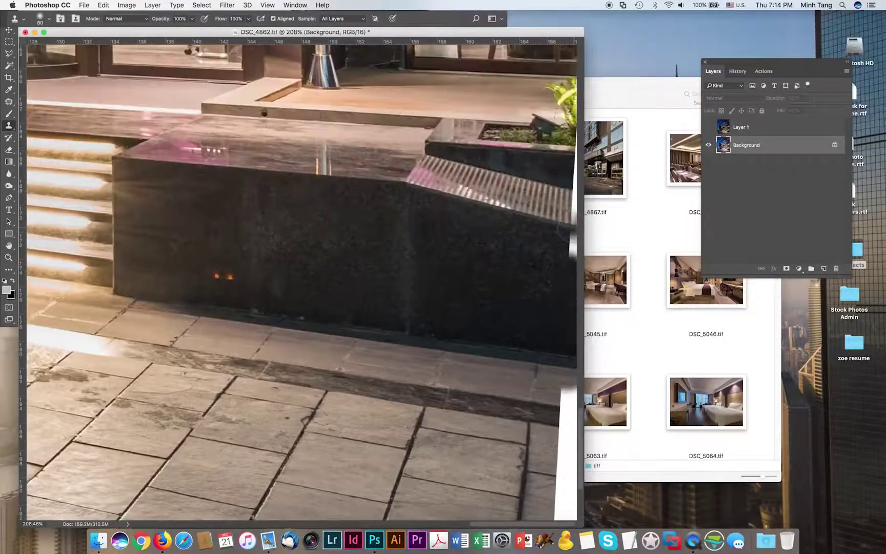
{"action": "scroll", "coordinate": [569, 153], "scroll_direction": "down", "scroll_amount": 5}
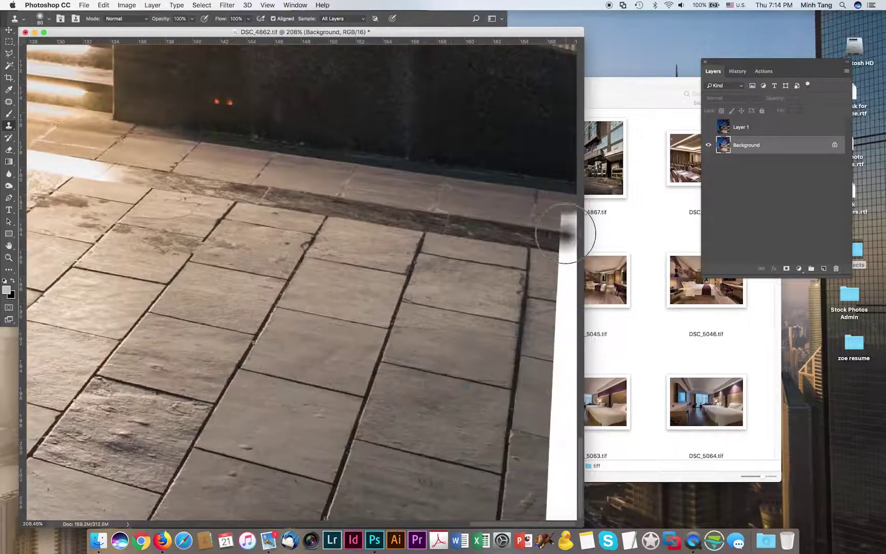
{"action": "mouse_move", "coordinate": [551, 303]}
{"action": "left_mouse_down"}
{"action": "mouse_move", "coordinate": [568, 287]}
{"action": "mouse_move", "coordinate": [563, 386]}
{"action": "mouse_move", "coordinate": [570, 362]}
{"action": "left_mouse_up"}
{"action": "left_click", "coordinate": [538, 358], "text": "alt"}
{"action": "key", "text": "bracketleft"}
{"action": "key", "text": "bracketleft"}
{"action": "mouse_move", "coordinate": [557, 439]}
{"action": "left_mouse_down"}
{"action": "mouse_move", "coordinate": [580, 436]}
{"action": "mouse_move", "coordinate": [596, 484]}
{"action": "left_mouse_up"}
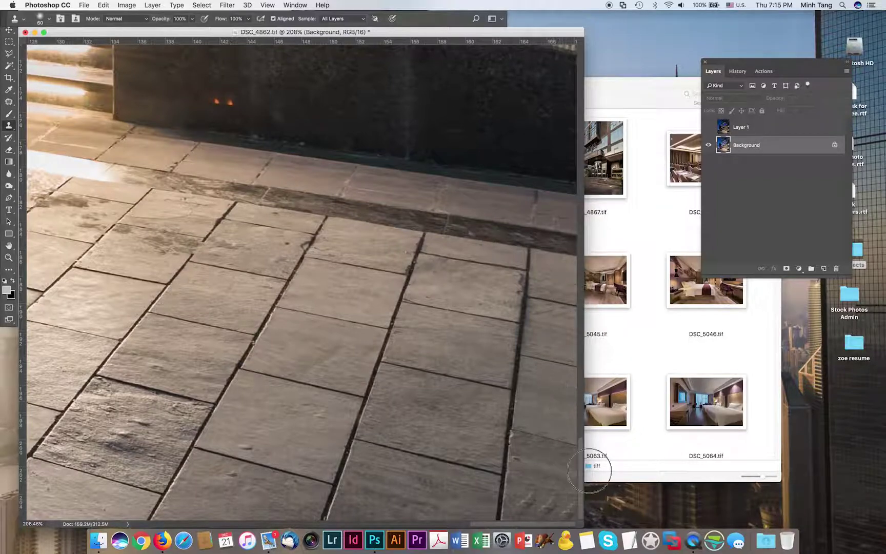
Save DSC_4862.tif with the filled edges and check the whole image.
{"action": "left_click", "coordinate": [8, 29]}
{"action": "key", "text": "super+minus"}
{"action": "key", "text": "super+minus"}
{"action": "key", "text": "super+minus"}
{"action": "key", "text": "super+minus"}
{"action": "key", "text": "super+minus"}
{"action": "key", "text": "super+minus"}
{"action": "key", "text": "super+s"}
{"action": "key", "text": "super+plus"}
{"action": "key", "text": "super+plus"}
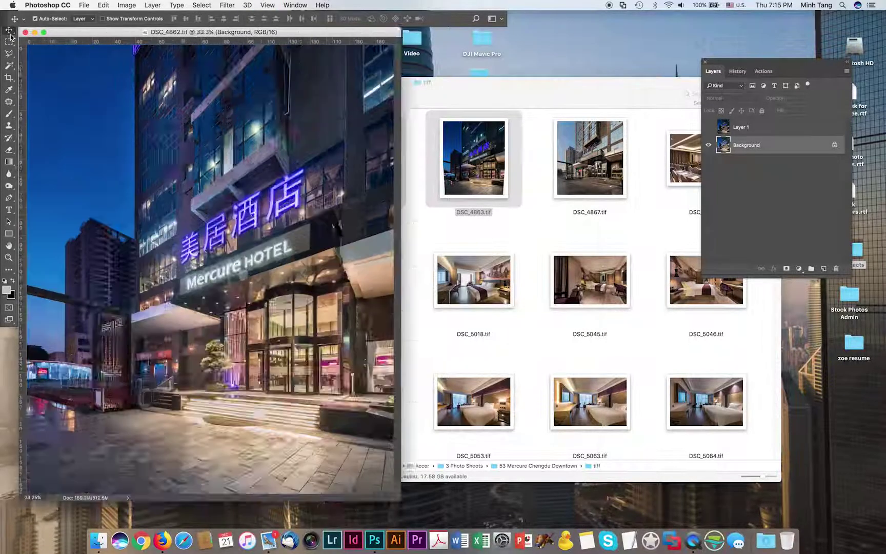
Patch out small blemishes in the blue sky area on the Background layer.
{"action": "key", "text": "z"}
{"action": "left_click_drag", "start_coordinate": [105, 164], "coordinate": [299, 293]}
{"action": "key", "text": "j"}
{"action": "left_click", "coordinate": [296, 227]}
{"action": "left_click_drag", "start_coordinate": [195, 390], "coordinate": [246, 305]}
{"action": "scroll", "coordinate": [246, 305], "scroll_direction": "up", "scroll_amount": 15}
{"action": "scroll", "coordinate": [245, 304], "scroll_direction": "right", "scroll_amount": 6}
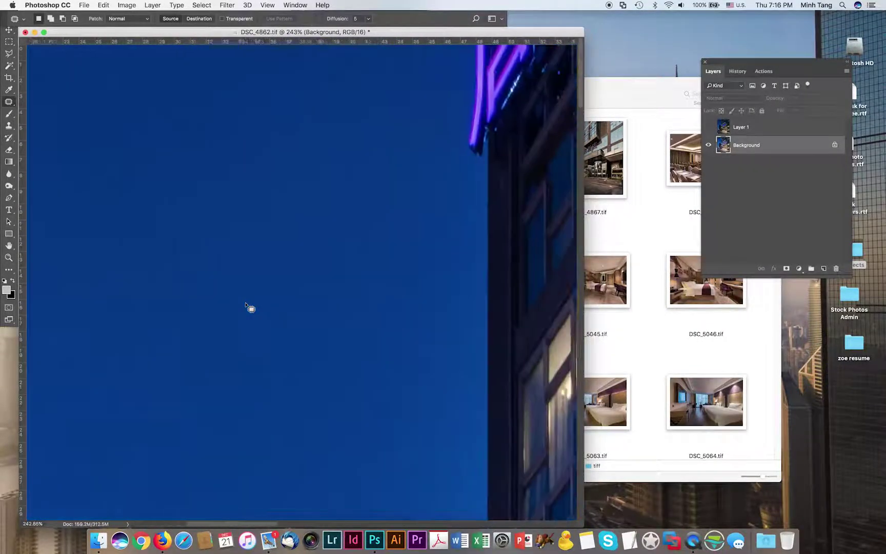
{"action": "scroll", "coordinate": [246, 304], "scroll_direction": "down", "scroll_amount": 10}
{"action": "scroll", "coordinate": [428, 256], "scroll_direction": "left", "scroll_amount": 4}
{"action": "left_click", "coordinate": [336, 366]}
Patch out the lettering and logos on the SPD Bank fascia and on the small hanging sign beneath it.
{"action": "scroll", "coordinate": [336, 365], "scroll_direction": "down", "scroll_amount": 10}
{"action": "scroll", "coordinate": [336, 366], "scroll_direction": "right", "scroll_amount": 10}
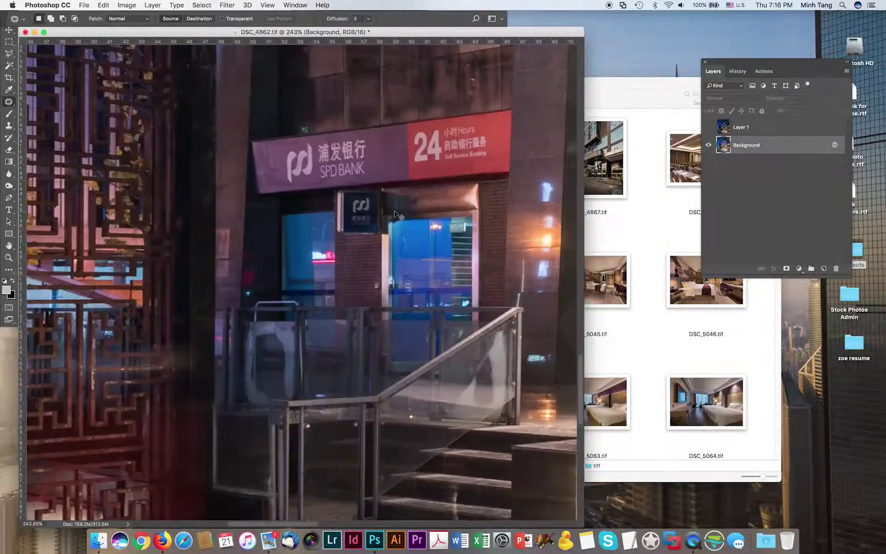
{"action": "key", "text": "super+equal"}
{"action": "left_click_drag", "start_coordinate": [239, 225], "coordinate": [301, 225]}
{"action": "left_click_drag", "start_coordinate": [243, 252], "coordinate": [303, 255]}
{"action": "mouse_move", "coordinate": [226, 231]}
{"action": "left_mouse_down"}
{"action": "mouse_move", "coordinate": [192, 274]}
{"action": "mouse_move", "coordinate": [290, 249]}
{"action": "left_mouse_up"}
{"action": "mouse_move", "coordinate": [436, 205]}
{"action": "left_mouse_down"}
{"action": "mouse_move", "coordinate": [358, 211]}
{"action": "mouse_move", "coordinate": [443, 241]}
{"action": "left_mouse_up"}
{"action": "left_click_drag", "start_coordinate": [400, 232], "coordinate": [475, 233]}
{"action": "mouse_move", "coordinate": [302, 292]}
{"action": "left_mouse_down"}
{"action": "mouse_move", "coordinate": [297, 333]}
{"action": "mouse_move", "coordinate": [301, 298]}
{"action": "left_mouse_up"}
{"action": "left_click_drag", "start_coordinate": [294, 304], "coordinate": [295, 324]}
{"action": "left_click", "coordinate": [296, 306]}
Patch out the blue light reflections and the bright orange glare on the pillar beside the bank entrance.
{"action": "left_click_drag", "start_coordinate": [553, 327], "coordinate": [373, 255]}
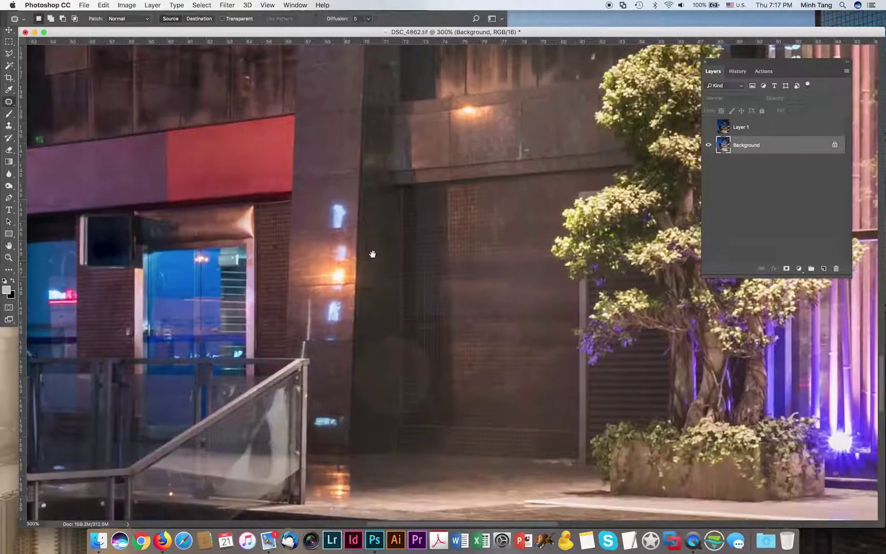
{"action": "mouse_move", "coordinate": [342, 218]}
{"action": "left_mouse_down"}
{"action": "mouse_move", "coordinate": [318, 230]}
{"action": "mouse_move", "coordinate": [329, 221]}
{"action": "mouse_move", "coordinate": [341, 227]}
{"action": "mouse_move", "coordinate": [345, 247]}
{"action": "left_mouse_up"}
{"action": "mouse_move", "coordinate": [336, 272]}
{"action": "left_mouse_down"}
{"action": "mouse_move", "coordinate": [313, 277]}
{"action": "mouse_move", "coordinate": [320, 274]}
{"action": "mouse_move", "coordinate": [338, 324]}
{"action": "left_mouse_up"}
{"action": "left_click", "coordinate": [352, 269]}
{"action": "left_click_drag", "start_coordinate": [336, 315], "coordinate": [342, 303]}
{"action": "left_click", "coordinate": [352, 307]}
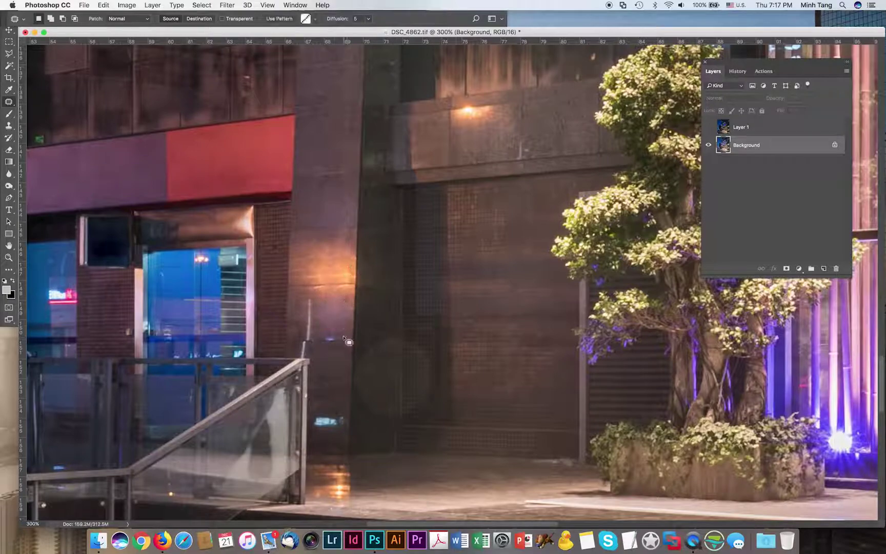
Patch out small distracting spots around the hotel entrance, including the red lights on the dark planter wall beside the steps.
{"action": "scroll", "coordinate": [344, 339], "scroll_direction": "right", "scroll_amount": 9}
{"action": "scroll", "coordinate": [312, 238], "scroll_direction": "up", "scroll_amount": 4}
{"action": "scroll", "coordinate": [287, 246], "scroll_direction": "down", "scroll_amount": 8}
{"action": "scroll", "coordinate": [264, 260], "scroll_direction": "left", "scroll_amount": 3}
{"action": "left_click_drag", "start_coordinate": [274, 286], "coordinate": [273, 221]}
{"action": "scroll", "coordinate": [229, 310], "scroll_direction": "right", "scroll_amount": 15}
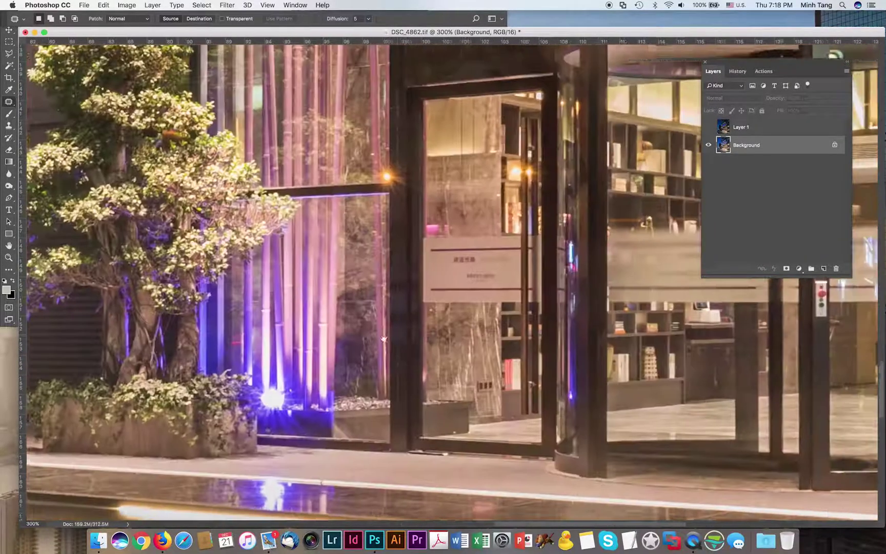
{"action": "scroll", "coordinate": [400, 409], "scroll_direction": "down", "scroll_amount": 12}
{"action": "scroll", "coordinate": [400, 410], "scroll_direction": "left", "scroll_amount": 14}
{"action": "scroll", "coordinate": [401, 409], "scroll_direction": "down", "scroll_amount": 12}
{"action": "scroll", "coordinate": [399, 410], "scroll_direction": "up", "scroll_amount": 10}
{"action": "scroll", "coordinate": [399, 410], "scroll_direction": "right", "scroll_amount": 15}
{"action": "mouse_move", "coordinate": [366, 380]}
{"action": "left_mouse_down"}
{"action": "mouse_move", "coordinate": [391, 373]}
{"action": "mouse_move", "coordinate": [511, 403]}
{"action": "mouse_move", "coordinate": [457, 371]}
{"action": "mouse_move", "coordinate": [508, 427]}
{"action": "left_mouse_up"}
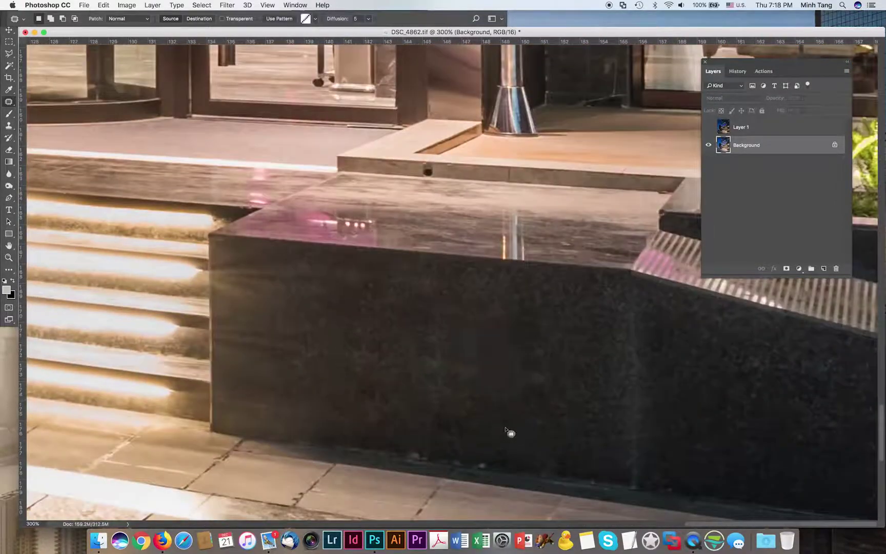
Patch out marks on the dark lintel to the right of the revolving door.
{"action": "scroll", "coordinate": [418, 180], "scroll_direction": "up", "scroll_amount": 14}
{"action": "key", "text": "super+plus"}
{"action": "scroll", "coordinate": [429, 327], "scroll_direction": "left", "scroll_amount": 4}
{"action": "mouse_move", "coordinate": [490, 342]}
{"action": "left_mouse_down"}
{"action": "mouse_move", "coordinate": [504, 330]}
{"action": "mouse_move", "coordinate": [484, 367]}
{"action": "mouse_move", "coordinate": [523, 319]}
{"action": "left_mouse_up"}
{"action": "key", "text": "super+d"}
{"action": "mouse_move", "coordinate": [442, 313]}
{"action": "left_mouse_down"}
{"action": "mouse_move", "coordinate": [443, 328]}
{"action": "mouse_move", "coordinate": [492, 303]}
{"action": "left_mouse_up"}
{"action": "key", "text": "super+d"}
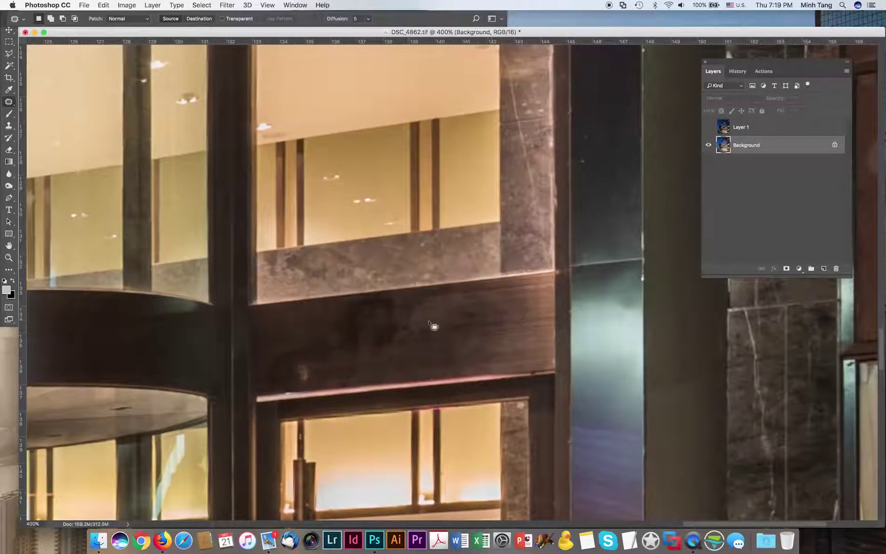
Clean up the remaining smudges along the dark door lintel with a series of further patches.
{"action": "left_click_drag", "start_coordinate": [315, 384], "coordinate": [320, 362]}
{"action": "left_click_drag", "start_coordinate": [305, 372], "coordinate": [291, 360]}
{"action": "mouse_move", "coordinate": [394, 299]}
{"action": "left_mouse_down"}
{"action": "mouse_move", "coordinate": [411, 341]}
{"action": "mouse_move", "coordinate": [323, 346]}
{"action": "left_mouse_up"}
{"action": "left_click", "coordinate": [450, 300]}
{"action": "left_click", "coordinate": [525, 182]}
{"action": "mouse_move", "coordinate": [385, 354]}
{"action": "left_mouse_down"}
{"action": "mouse_move", "coordinate": [316, 385]}
{"action": "mouse_move", "coordinate": [359, 375]}
{"action": "left_mouse_up"}
{"action": "mouse_move", "coordinate": [467, 290]}
{"action": "left_mouse_down"}
{"action": "mouse_move", "coordinate": [395, 342]}
{"action": "mouse_move", "coordinate": [483, 303]}
{"action": "left_mouse_up"}
{"action": "left_click_drag", "start_coordinate": [473, 331], "coordinate": [349, 339]}
{"action": "left_click_drag", "start_coordinate": [389, 350], "coordinate": [404, 342]}
{"action": "left_click_drag", "start_coordinate": [461, 355], "coordinate": [531, 353]}
{"action": "left_click_drag", "start_coordinate": [495, 299], "coordinate": [471, 339]}
Patch out the small white fixture below the security camera at the entrance canopy's edge.
{"action": "scroll", "coordinate": [471, 339], "scroll_direction": "left", "scroll_amount": 10}
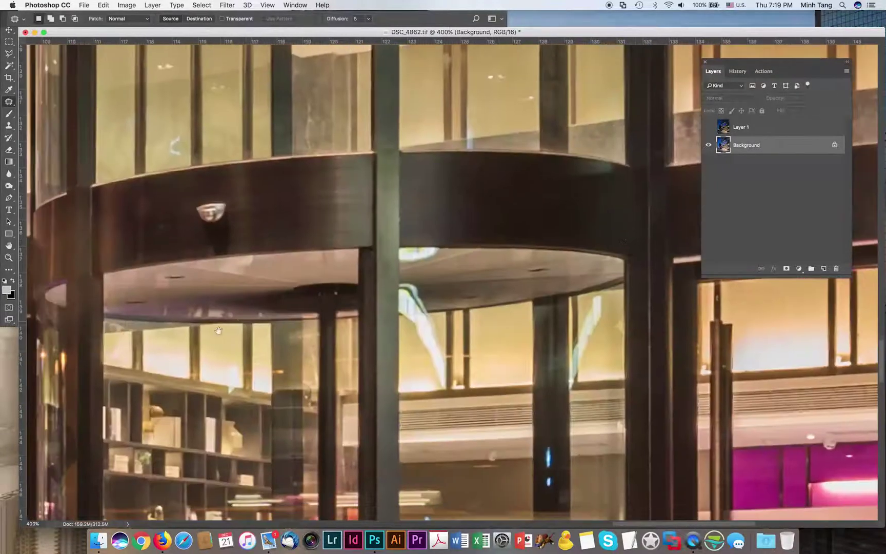
{"action": "scroll", "coordinate": [331, 290], "scroll_direction": "right", "scroll_amount": 15}
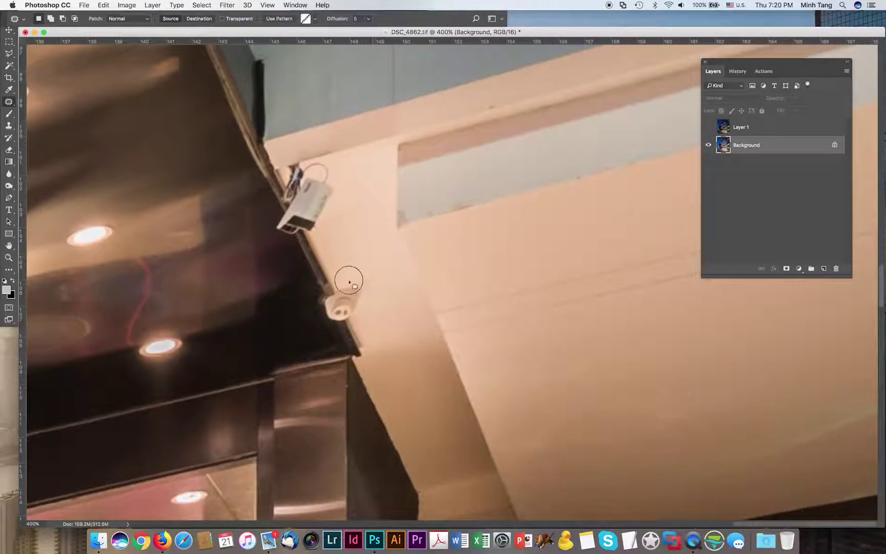
{"action": "left_click_drag", "start_coordinate": [359, 307], "coordinate": [340, 273]}
{"action": "key", "text": "super+d"}
{"action": "key", "text": "super+minus"}
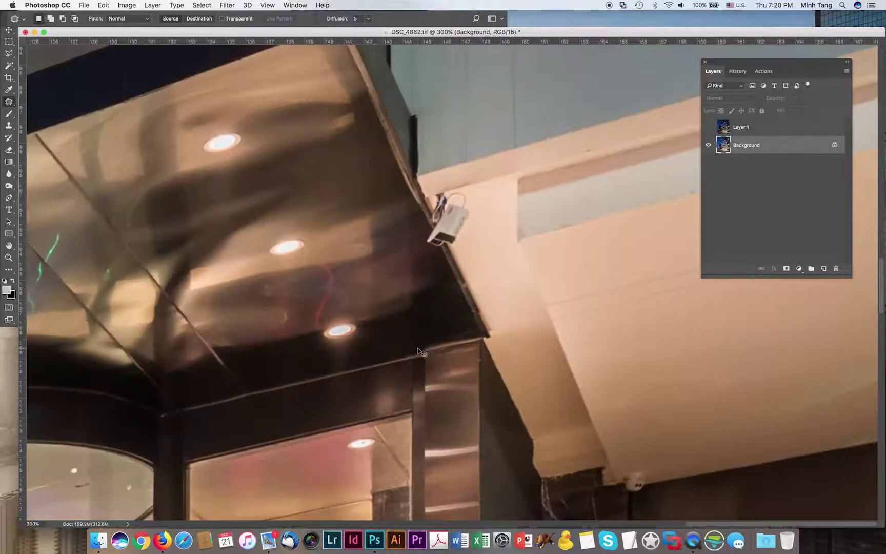
Check the full retouched photo and save DSC_4862.tif.
{"action": "scroll", "coordinate": [360, 283], "scroll_direction": "down", "scroll_amount": 10}
{"action": "key", "text": "super+minus"}
{"action": "key", "text": "super+minus"}
{"action": "key", "text": "super+minus"}
{"action": "key", "text": "super+minus"}
{"action": "key", "text": "super+minus"}
{"action": "key", "text": "super+minus"}
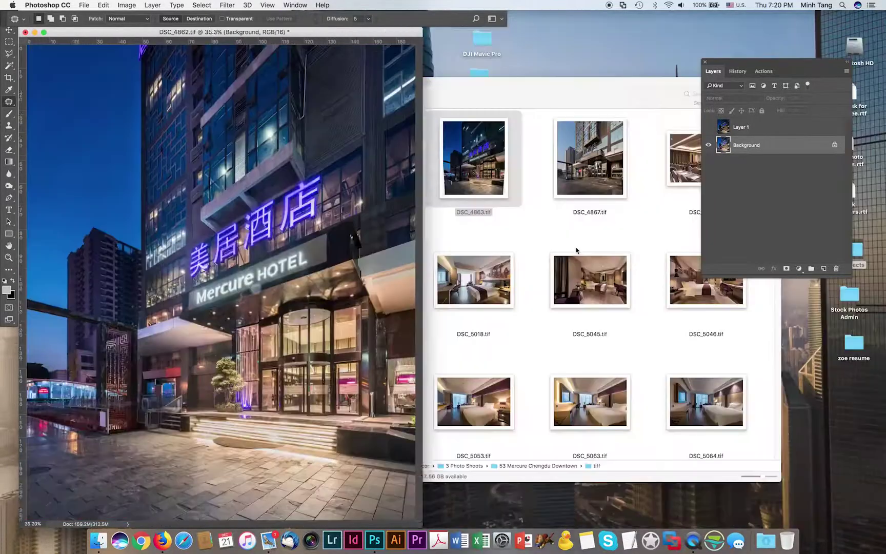
{"action": "key", "text": "super+s"}
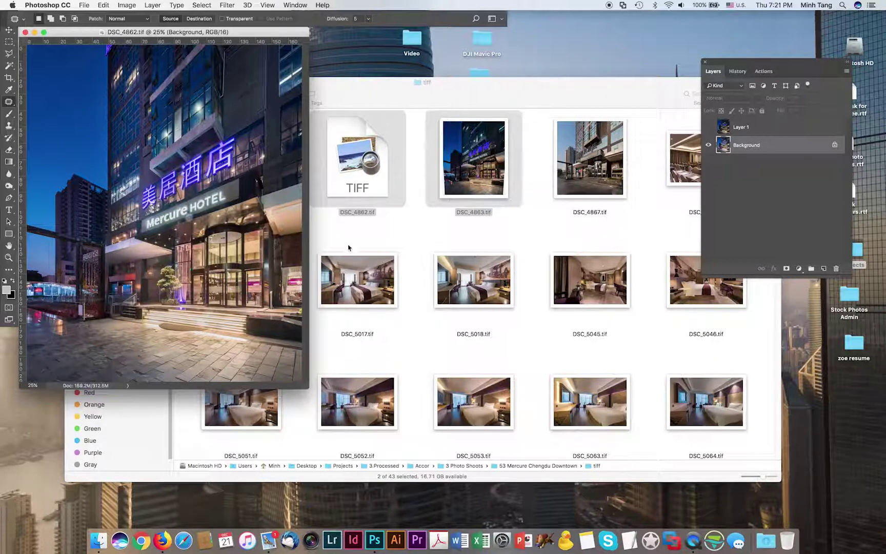
Show the dark Layer 1 again and add a white layer mask to it.
{"action": "key", "text": "super+plus"}
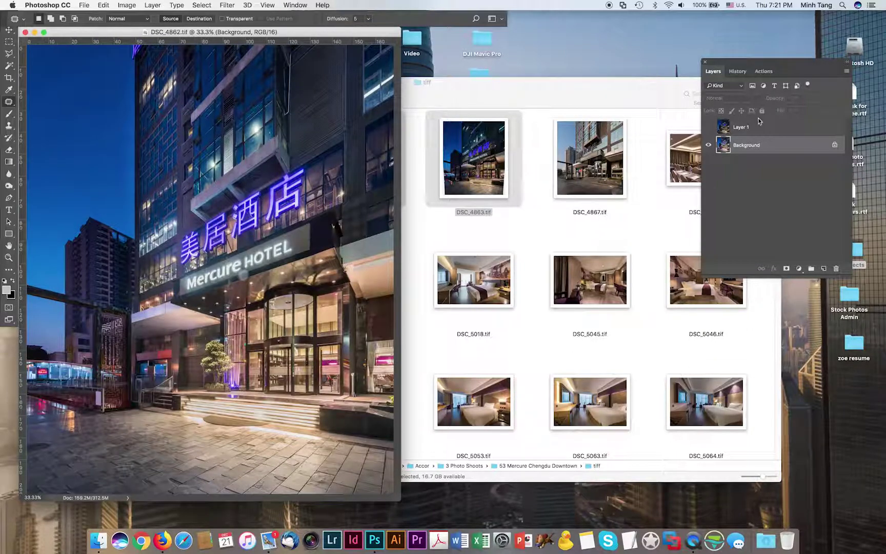
{"action": "left_click", "coordinate": [709, 127]}
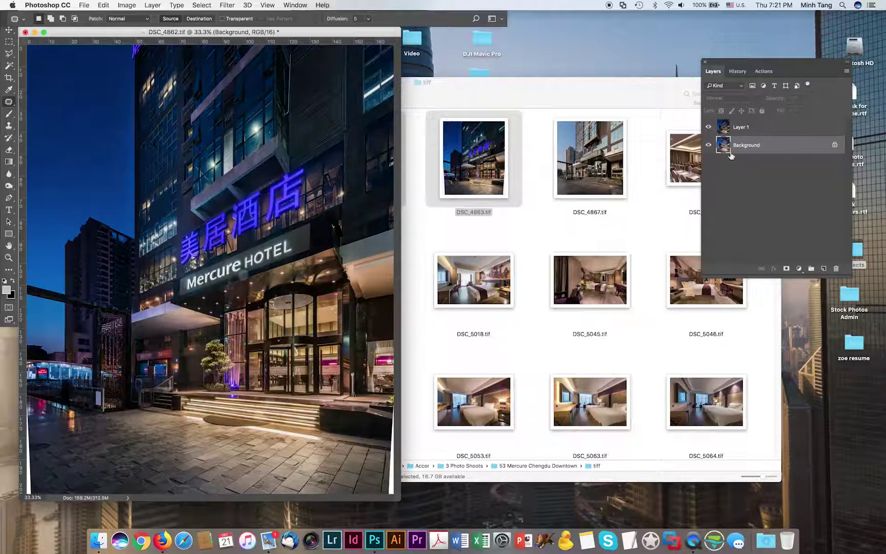
{"action": "left_click", "coordinate": [754, 128]}
{"action": "left_click", "coordinate": [786, 269]}
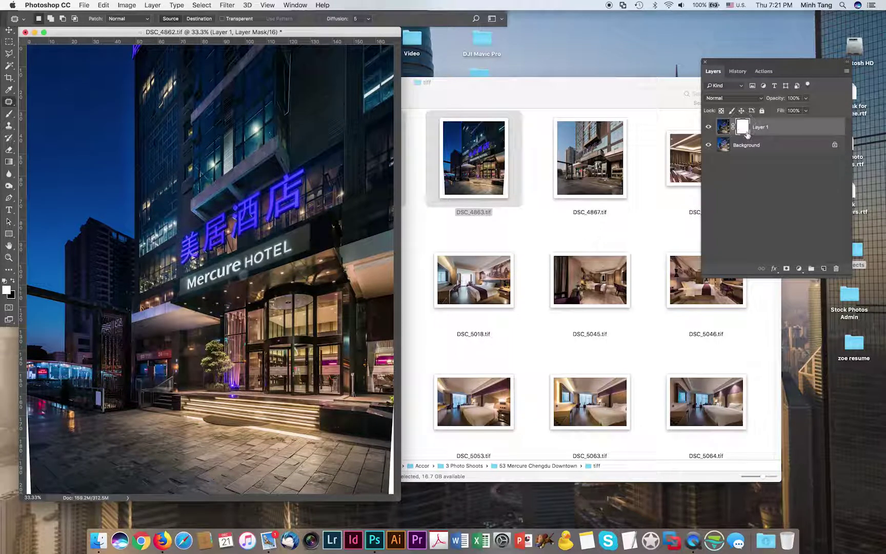
Invert the Layer 1 mask to black and take up the Brush tool at the Mercure HOTEL sign.
{"action": "key", "text": "super+i"}
{"action": "key", "text": "b"}
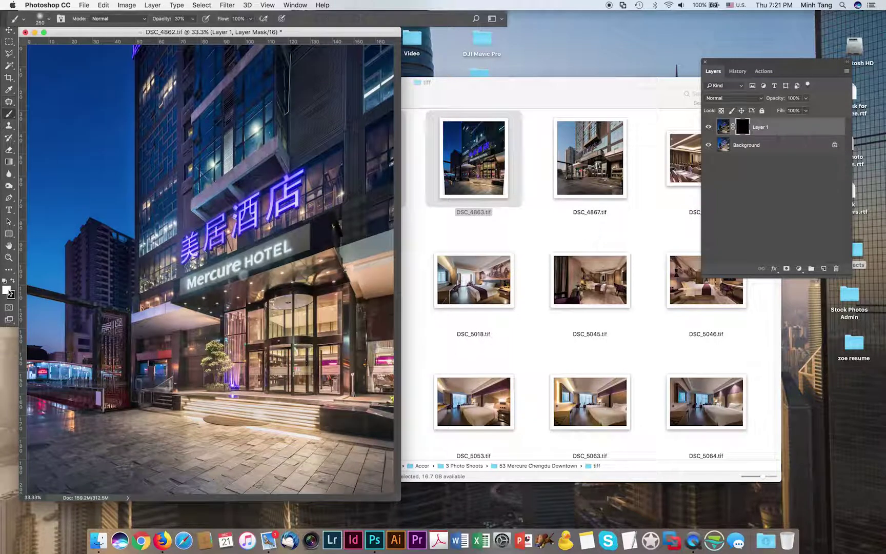
{"action": "key", "text": "super+equal"}
{"action": "key", "text": "super+equal"}
{"action": "key", "text": "super+equal"}
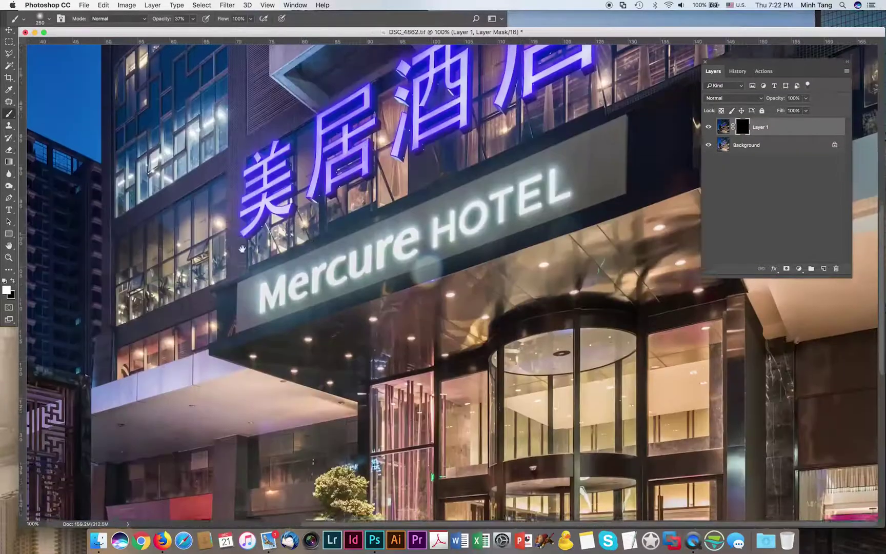
Compare the sign with the mask on and off, and brush the darker exposure into the lettering with white at 37% opacity.
{"action": "left_click", "coordinate": [740, 132], "text": "shift"}
{"action": "left_click", "coordinate": [739, 132], "text": "shift"}
{"action": "left_click", "coordinate": [739, 133], "text": "shift"}
{"action": "left_click", "coordinate": [740, 133], "text": "shift"}
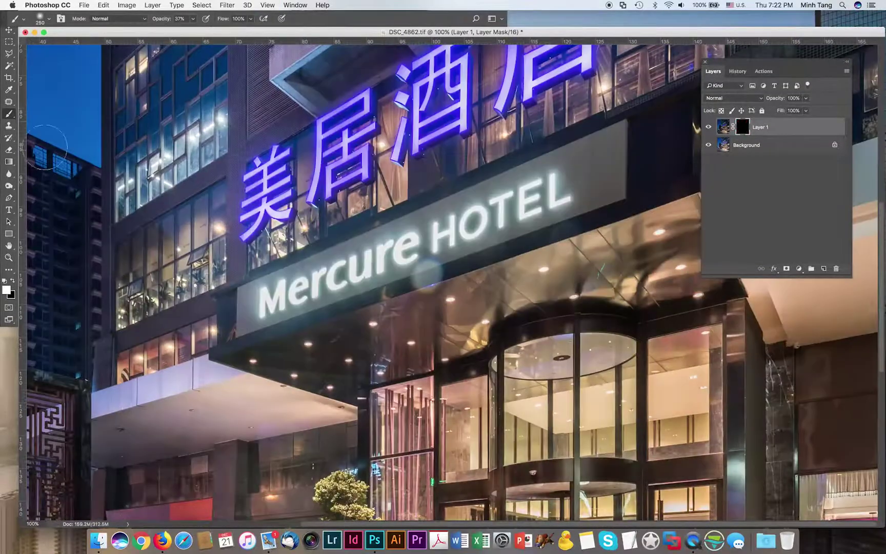
{"action": "mouse_move", "coordinate": [549, 187]}
{"action": "left_mouse_down"}
{"action": "mouse_move", "coordinate": [445, 227]}
{"action": "mouse_move", "coordinate": [252, 307]}
{"action": "mouse_move", "coordinate": [518, 200]}
{"action": "mouse_move", "coordinate": [405, 254]}
{"action": "mouse_move", "coordinate": [316, 278]}
{"action": "mouse_move", "coordinate": [579, 164]}
{"action": "mouse_move", "coordinate": [575, 200]}
{"action": "mouse_move", "coordinate": [567, 173]}
{"action": "mouse_move", "coordinate": [267, 298]}
{"action": "mouse_move", "coordinate": [418, 229]}
{"action": "mouse_move", "coordinate": [560, 195]}
{"action": "left_mouse_up"}
Soften the mask around the Mercure HOTEL letters with a small black brush at 11% opacity.
{"action": "key", "text": "1"}
{"action": "key", "text": "1"}
{"action": "key", "text": "x"}
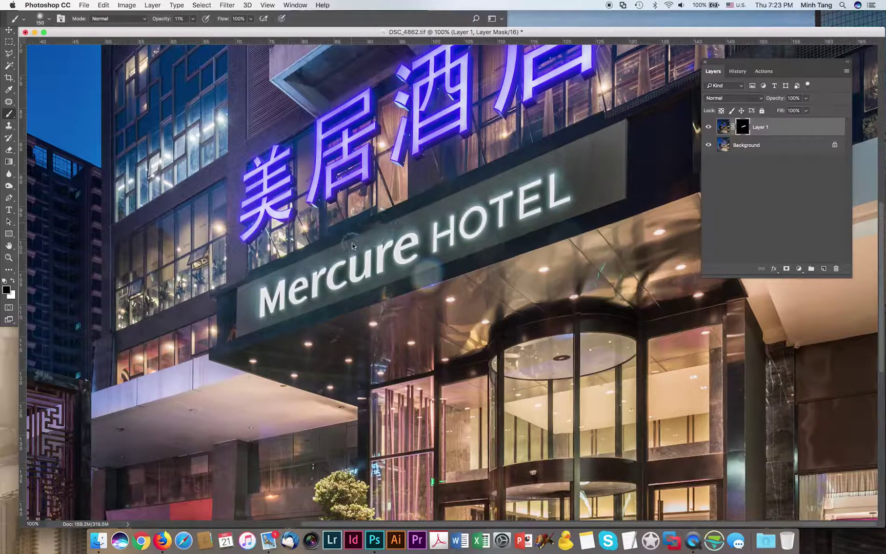
{"action": "key", "text": "super+equal"}
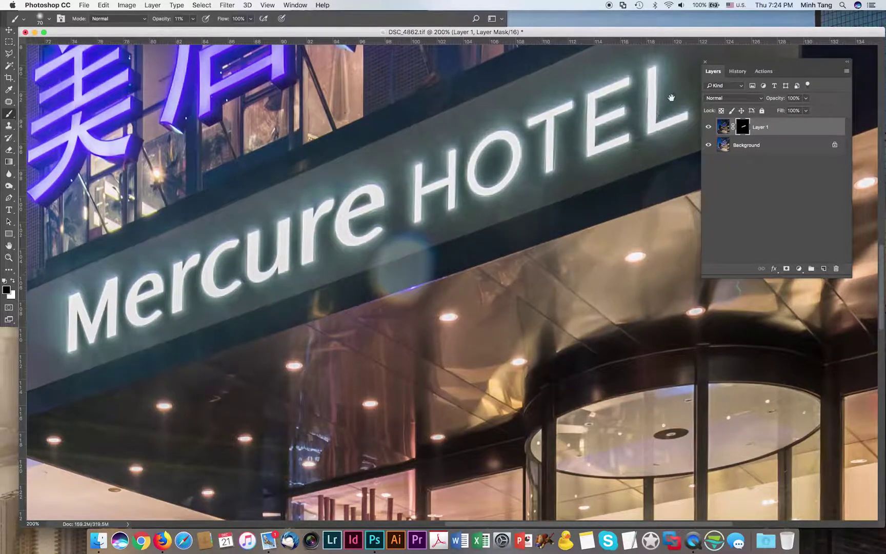
{"action": "scroll", "coordinate": [615, 133], "scroll_direction": "right", "scroll_amount": 5}
{"action": "scroll", "coordinate": [616, 134], "scroll_direction": "up", "scroll_amount": 2}
{"action": "scroll", "coordinate": [442, 188], "scroll_direction": "left", "scroll_amount": 5}
{"action": "scroll", "coordinate": [442, 188], "scroll_direction": "down", "scroll_amount": 2}
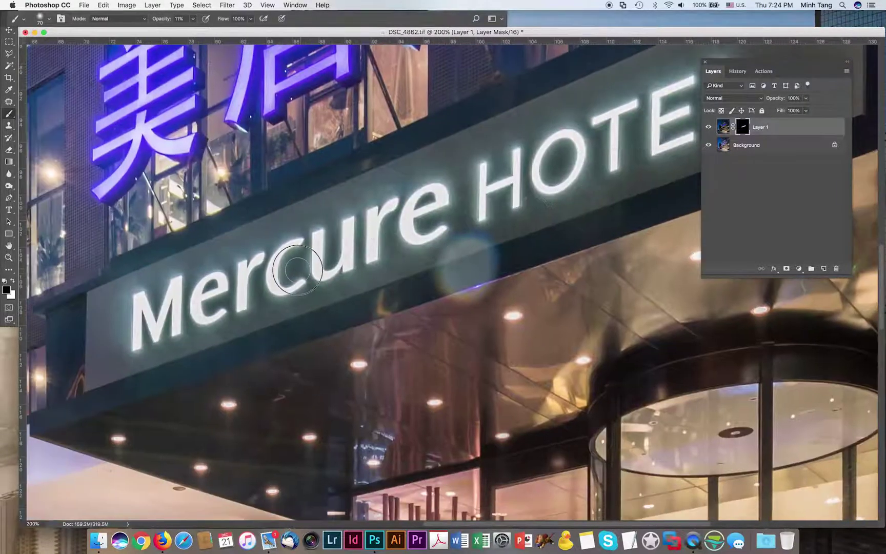
Compare the sign area with Layer 1 hidden and shown.
{"action": "key", "text": "super+minus"}
{"action": "key", "text": "super+minus"}
{"action": "key", "text": "super+minus"}
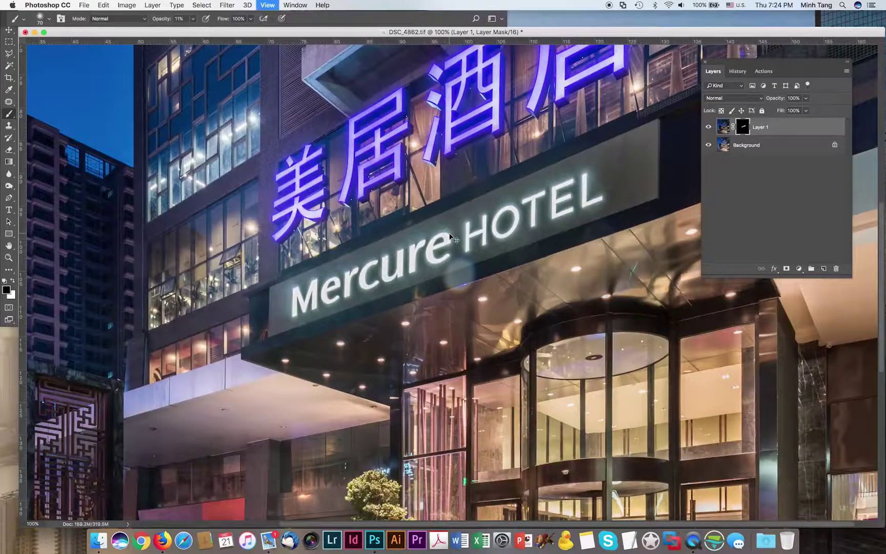
{"action": "left_click", "coordinate": [708, 128]}
{"action": "left_click", "coordinate": [709, 128]}
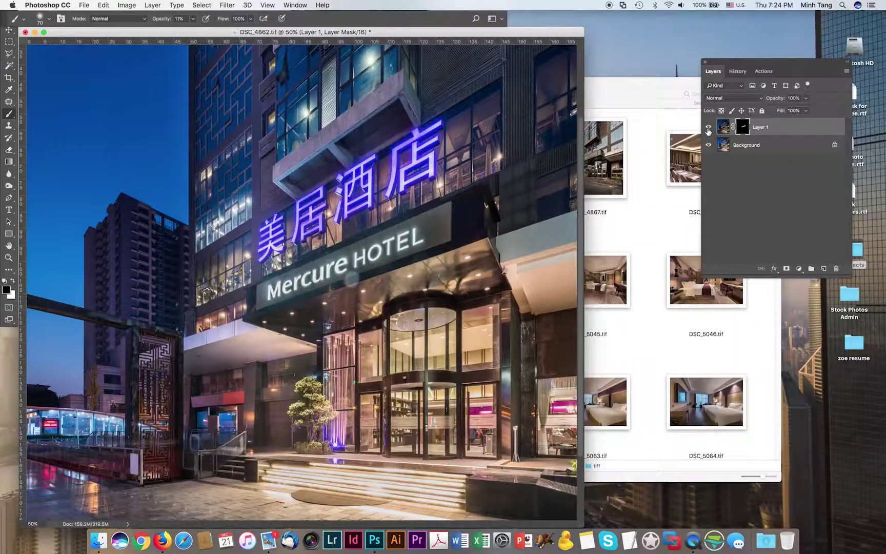
Brush the darker exposure into the brightly lit entrance steps on the mask with white at 13% opacity.
{"action": "left_click_drag", "start_coordinate": [439, 380], "coordinate": [429, 261]}
{"action": "key", "text": "super+plus"}
{"action": "key", "text": "super+plus"}
{"action": "left_click_drag", "start_coordinate": [355, 255], "coordinate": [196, 29]}
{"action": "mouse_move", "coordinate": [515, 324]}
{"action": "left_mouse_down"}
{"action": "mouse_move", "coordinate": [577, 340]}
{"action": "mouse_move", "coordinate": [281, 356]}
{"action": "mouse_move", "coordinate": [569, 359]}
{"action": "mouse_move", "coordinate": [353, 308]}
{"action": "left_mouse_up"}
{"action": "key", "text": "1"}
{"action": "key", "text": "3"}
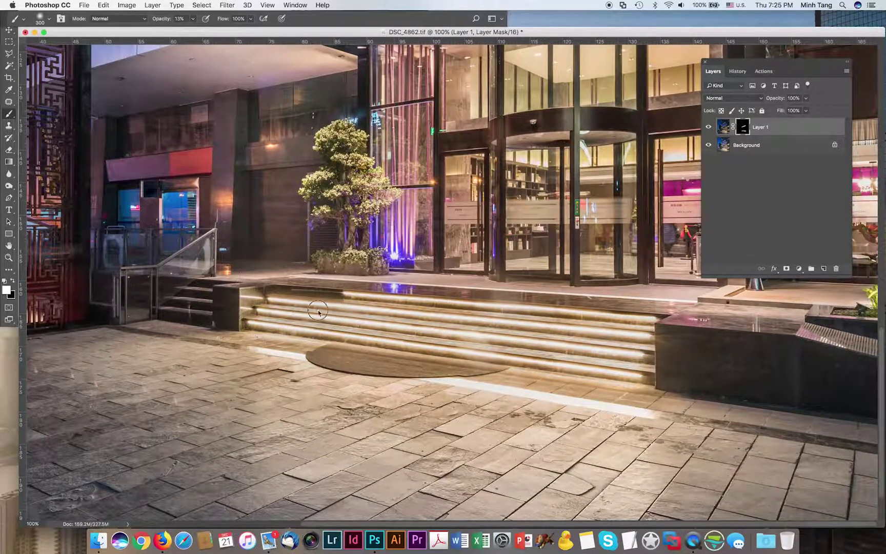
{"action": "left_click_drag", "start_coordinate": [319, 311], "coordinate": [467, 336]}
{"action": "key", "text": "bracketleft"}
{"action": "key", "text": "bracketleft"}
Brush the darker exposure softly into the wider building scene with larger brushes at 13% opacity, and save the file.
{"action": "key", "text": "super+minus"}
{"action": "key", "text": "super+minus"}
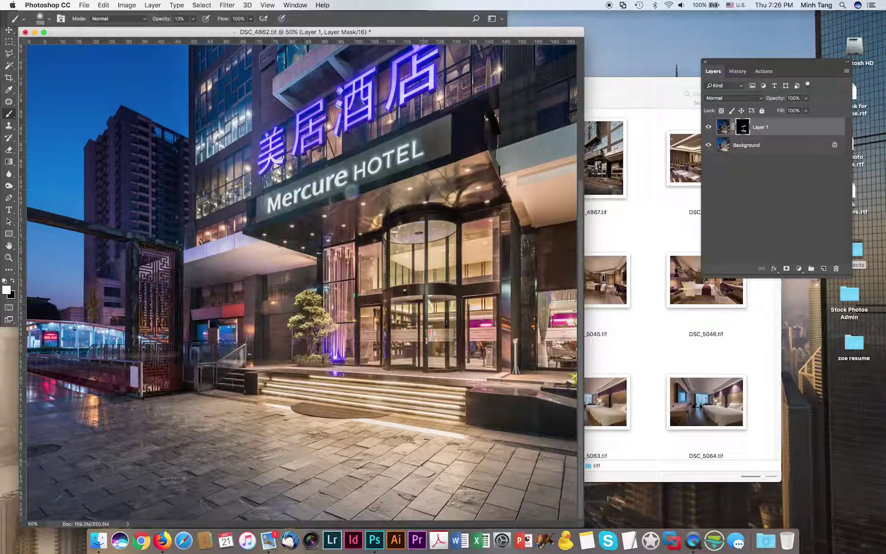
{"action": "scroll", "coordinate": [264, 234], "scroll_direction": "up", "scroll_amount": 4}
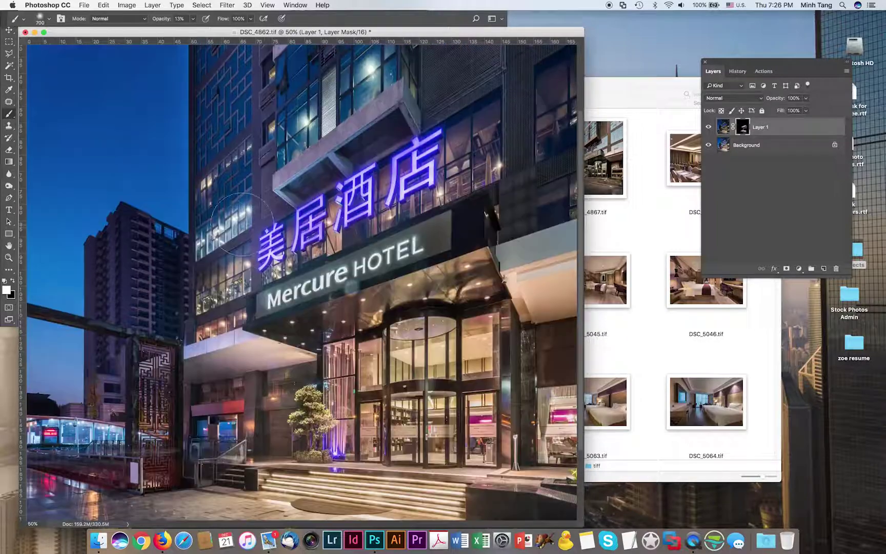
{"action": "scroll", "coordinate": [360, 98], "scroll_direction": "up", "scroll_amount": 4}
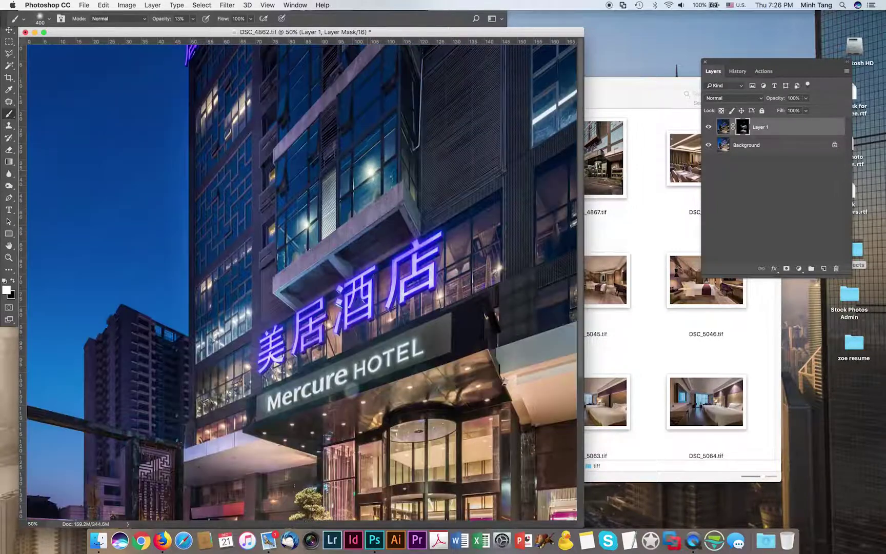
{"action": "scroll", "coordinate": [443, 139], "scroll_direction": "down", "scroll_amount": 8}
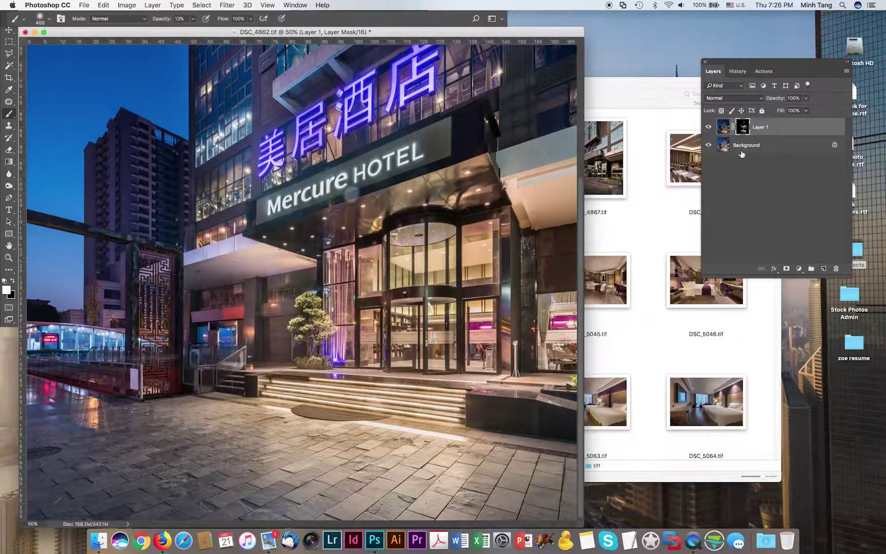
{"action": "key", "text": "super+0"}
{"action": "key", "text": "super+s"}
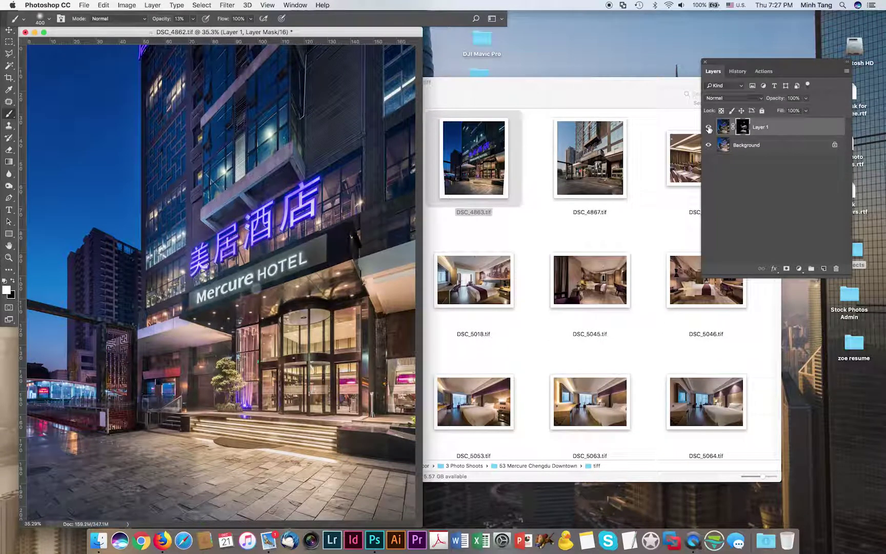
Compare the blend on the whole photo by switching Layer 1 and its mask off and on.
{"action": "left_click", "coordinate": [709, 128]}
{"action": "left_click", "coordinate": [709, 127]}
{"action": "left_click", "coordinate": [742, 128], "text": "shift"}
{"action": "left_click", "coordinate": [743, 128], "text": "shift"}
{"action": "left_click", "coordinate": [742, 128], "text": "shift"}
{"action": "left_click", "coordinate": [742, 128], "text": "shift"}
{"action": "left_click", "coordinate": [709, 128]}
{"action": "left_click", "coordinate": [709, 128]}
{"action": "left_click", "coordinate": [709, 127]}
{"action": "left_click", "coordinate": [709, 127]}
Flatten the image into a single Background layer and save DSC_4862.tif.
{"action": "left_click", "coordinate": [847, 71]}
{"action": "left_click", "coordinate": [759, 317]}
{"action": "key", "text": "super+s"}
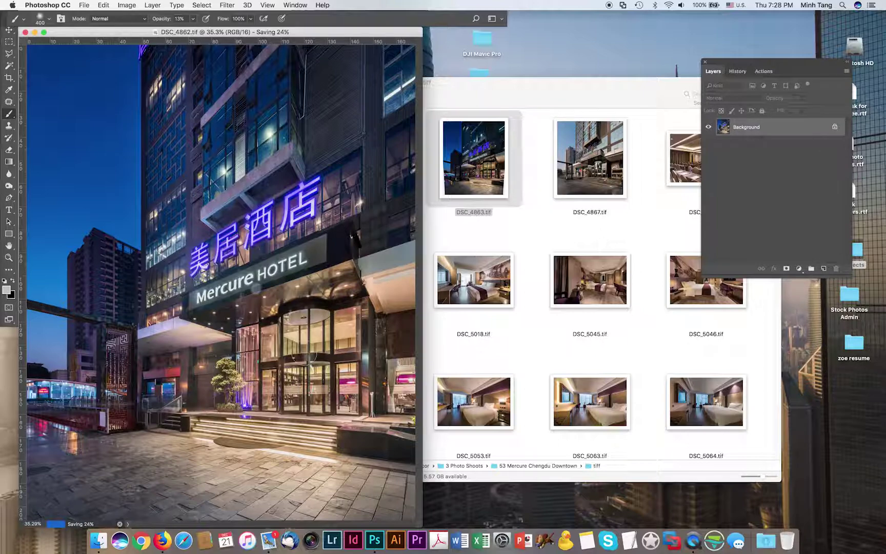
Patch out the round lens flare on the dark band below the Mercure HOTEL lettering.
{"action": "key", "text": "v"}
{"action": "left_click_drag", "start_coordinate": [363, 33], "coordinate": [381, 34]}
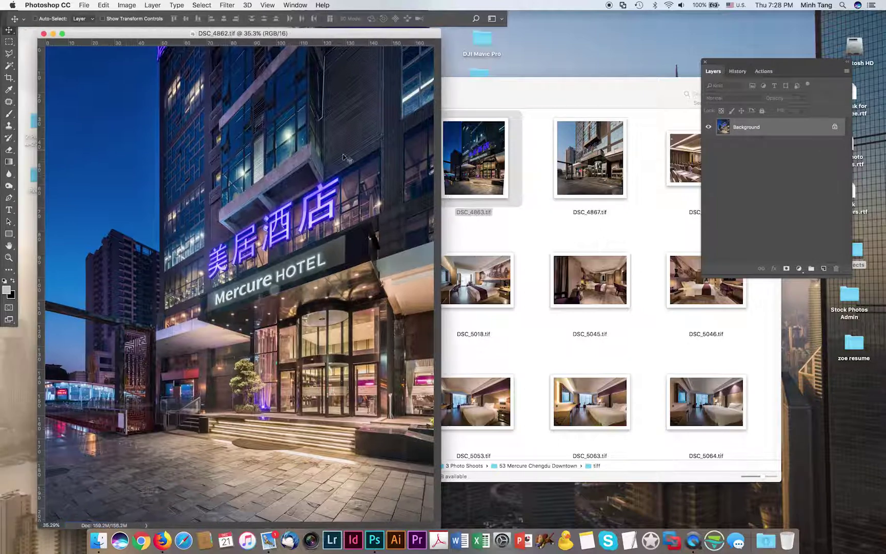
{"action": "key", "text": "z"}
{"action": "left_click_drag", "start_coordinate": [276, 273], "coordinate": [304, 261]}
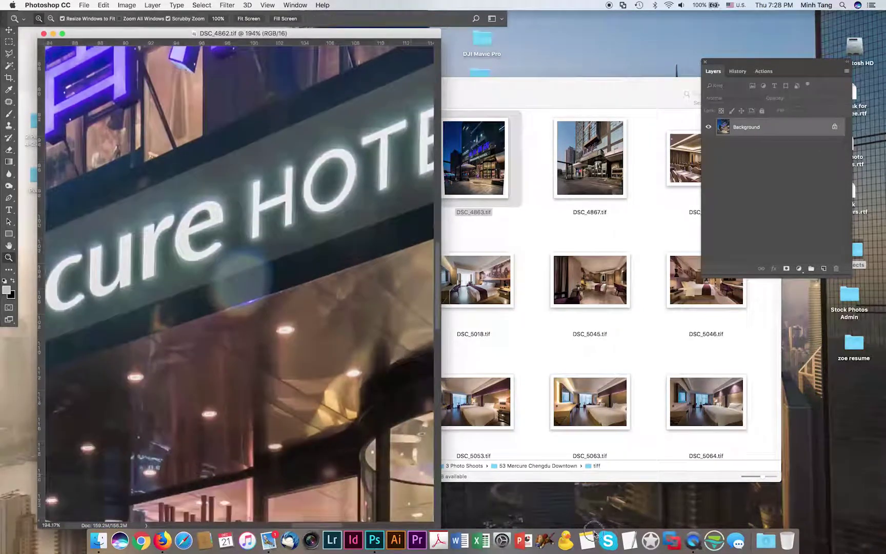
{"action": "left_click_drag", "start_coordinate": [440, 367], "coordinate": [610, 367]}
{"action": "left_click", "coordinate": [9, 102]}
{"action": "mouse_move", "coordinate": [249, 276]}
{"action": "left_mouse_down"}
{"action": "mouse_move", "coordinate": [301, 260]}
{"action": "mouse_move", "coordinate": [264, 263]}
{"action": "left_mouse_up"}
{"action": "left_click_drag", "start_coordinate": [296, 253], "coordinate": [385, 222]}
{"action": "mouse_move", "coordinate": [333, 277]}
{"action": "left_mouse_down"}
{"action": "mouse_move", "coordinate": [319, 295]}
{"action": "mouse_move", "coordinate": [336, 287]}
{"action": "mouse_move", "coordinate": [332, 278]}
{"action": "mouse_move", "coordinate": [356, 283]}
{"action": "left_mouse_up"}
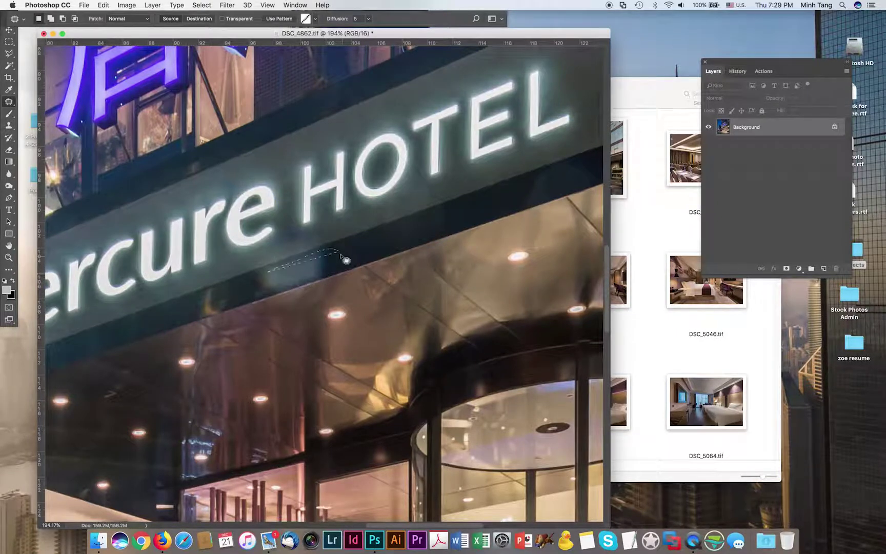
Patch the remaining flare traces along the dark band and canopy edge beneath the sign.
{"action": "left_click_drag", "start_coordinate": [334, 244], "coordinate": [373, 237]}
{"action": "left_click_drag", "start_coordinate": [339, 278], "coordinate": [334, 284]}
{"action": "mouse_move", "coordinate": [289, 283]}
{"action": "left_mouse_down"}
{"action": "mouse_move", "coordinate": [155, 332]}
{"action": "mouse_move", "coordinate": [457, 233]}
{"action": "mouse_move", "coordinate": [452, 228]}
{"action": "left_mouse_up"}
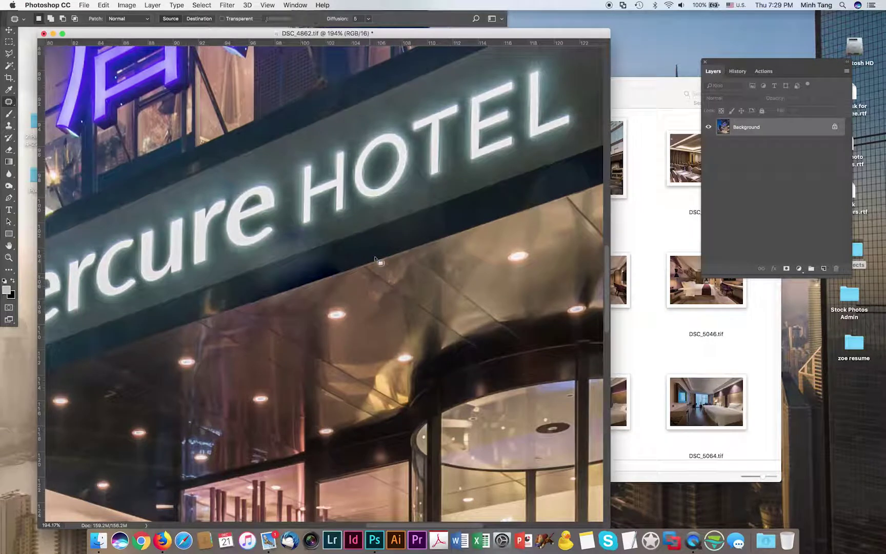
{"action": "left_click_drag", "start_coordinate": [294, 266], "coordinate": [398, 227]}
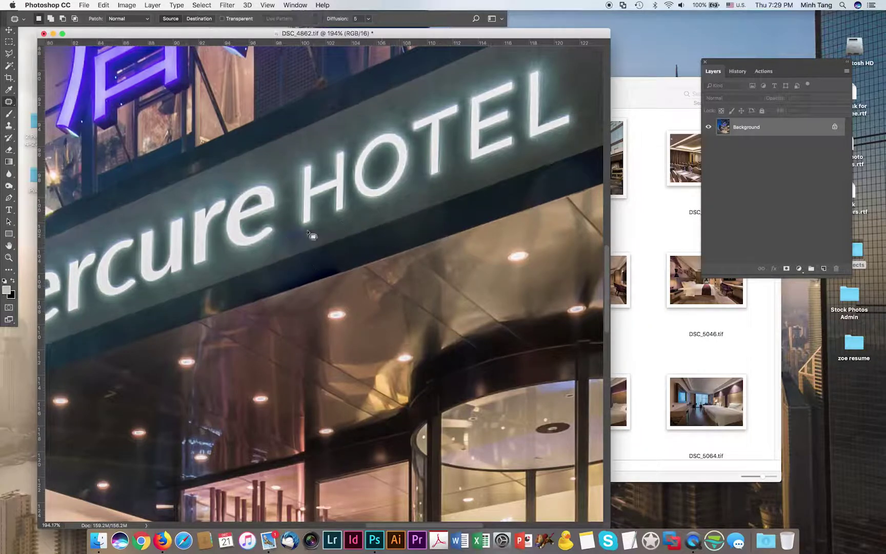
Clone clean dark band texture over the canopy edge below the sign with the Clone Stamp at 100% opacity.
{"action": "key", "text": "s"}
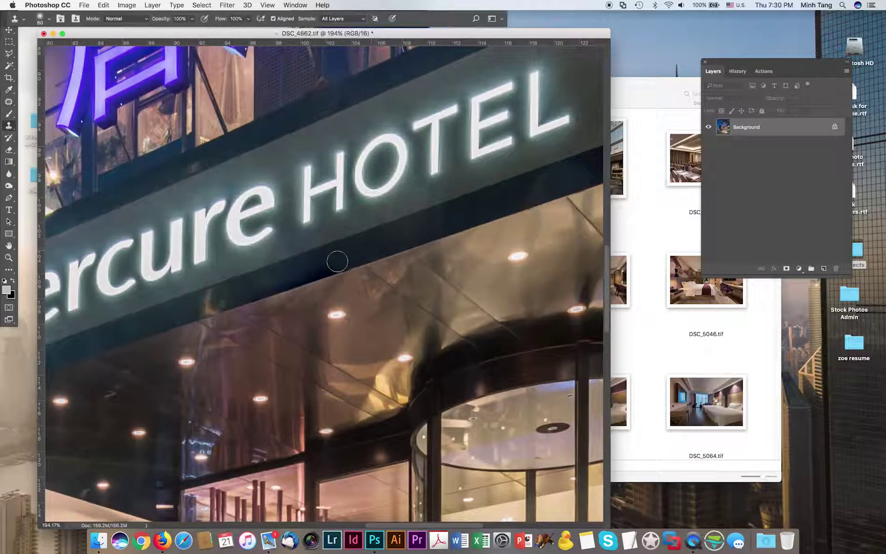
{"action": "left_click", "coordinate": [362, 246], "text": "alt"}
{"action": "mouse_move", "coordinate": [323, 266]}
{"action": "left_mouse_down"}
{"action": "mouse_move", "coordinate": [306, 275]}
{"action": "mouse_move", "coordinate": [291, 305]}
{"action": "mouse_move", "coordinate": [191, 338]}
{"action": "left_mouse_up"}
Even out the leftover blotches on the sign panel and dark band with further patches, and save the file.
{"action": "key", "text": "m"}
{"action": "key", "text": "j"}
{"action": "left_click_drag", "start_coordinate": [330, 237], "coordinate": [330, 238]}
{"action": "left_click_drag", "start_coordinate": [312, 270], "coordinate": [362, 256]}
{"action": "key", "text": "ctrl+d"}
{"action": "mouse_move", "coordinate": [474, 206]}
{"action": "left_mouse_down"}
{"action": "mouse_move", "coordinate": [485, 210]}
{"action": "mouse_move", "coordinate": [382, 255]}
{"action": "left_mouse_up"}
{"action": "mouse_move", "coordinate": [482, 194]}
{"action": "left_mouse_down"}
{"action": "mouse_move", "coordinate": [415, 198]}
{"action": "mouse_move", "coordinate": [505, 216]}
{"action": "mouse_move", "coordinate": [538, 197]}
{"action": "mouse_move", "coordinate": [496, 193]}
{"action": "left_mouse_up"}
{"action": "left_click", "coordinate": [168, 295]}
{"action": "scroll", "coordinate": [169, 295], "scroll_direction": "down", "scroll_amount": 6}
{"action": "scroll", "coordinate": [168, 295], "scroll_direction": "left", "scroll_amount": 7}
{"action": "key", "text": "super+s"}
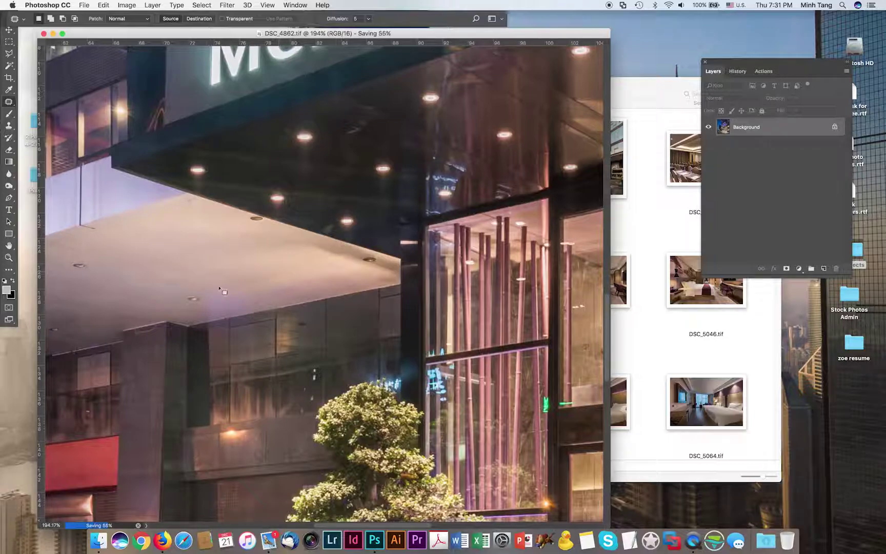
Patch out the stray light spots on the dark column between the side stairs and the tree.
{"action": "scroll", "coordinate": [308, 277], "scroll_direction": "left", "scroll_amount": 10}
{"action": "scroll", "coordinate": [248, 277], "scroll_direction": "down", "scroll_amount": 10}
{"action": "scroll", "coordinate": [248, 277], "scroll_direction": "right", "scroll_amount": 6}
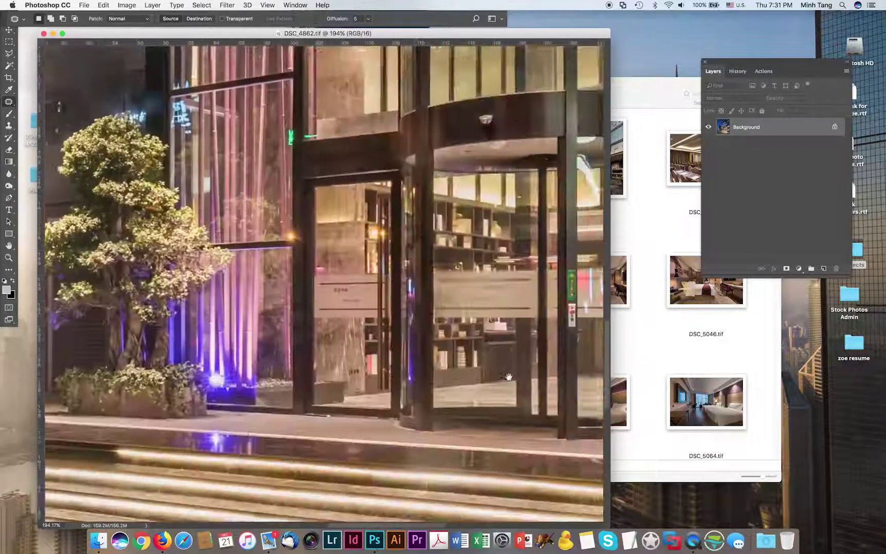
{"action": "key", "text": "super+minus"}
{"action": "key", "text": "super+minus"}
{"action": "key", "text": "super+plus"}
{"action": "key", "text": "super+plus"}
{"action": "key", "text": "super+plus"}
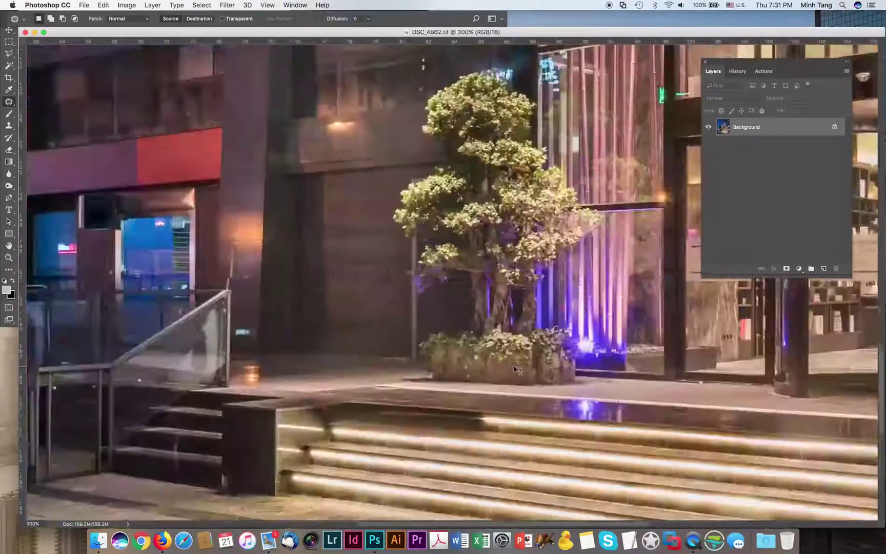
{"action": "scroll", "coordinate": [452, 220], "scroll_direction": "left", "scroll_amount": 8}
{"action": "mouse_move", "coordinate": [445, 222]}
{"action": "left_mouse_down"}
{"action": "mouse_move", "coordinate": [428, 241]}
{"action": "mouse_move", "coordinate": [441, 246]}
{"action": "mouse_move", "coordinate": [426, 239]}
{"action": "mouse_move", "coordinate": [443, 255]}
{"action": "left_mouse_up"}
{"action": "key", "text": "super+d"}
{"action": "left_click_drag", "start_coordinate": [471, 328], "coordinate": [440, 318]}
{"action": "left_click_drag", "start_coordinate": [446, 328], "coordinate": [490, 300]}
View the whole retouched photo, save DSC_4862.tif, and enlarge the document window around the image.
{"action": "key", "text": "super+minus"}
{"action": "key", "text": "super+minus"}
{"action": "key", "text": "super+minus"}
{"action": "key", "text": "super+minus"}
{"action": "key", "text": "super+minus"}
{"action": "key", "text": "super+minus"}
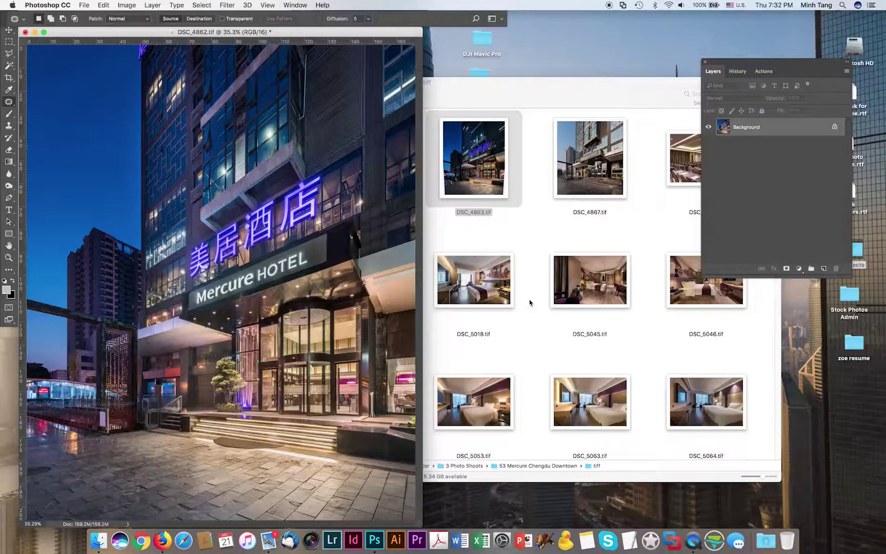
{"action": "key", "text": "super+s"}
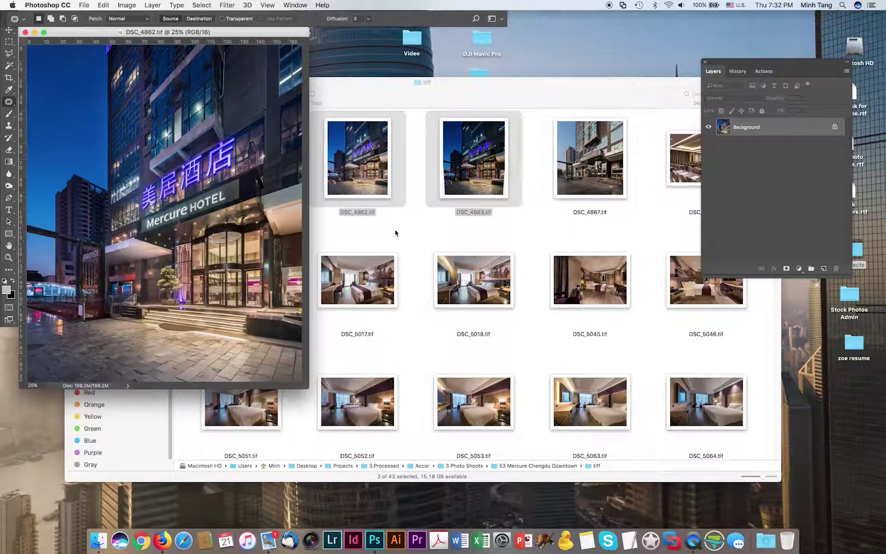
{"action": "left_click_drag", "start_coordinate": [310, 377], "coordinate": [422, 463]}
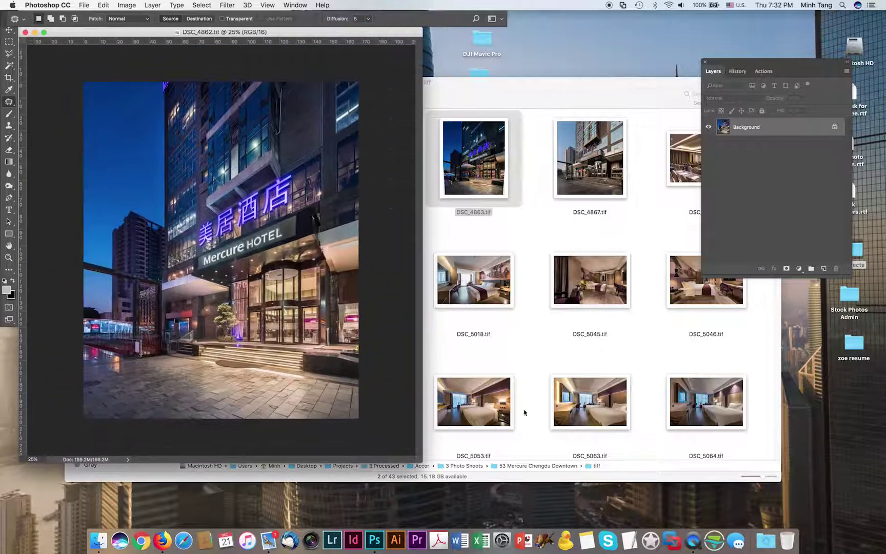